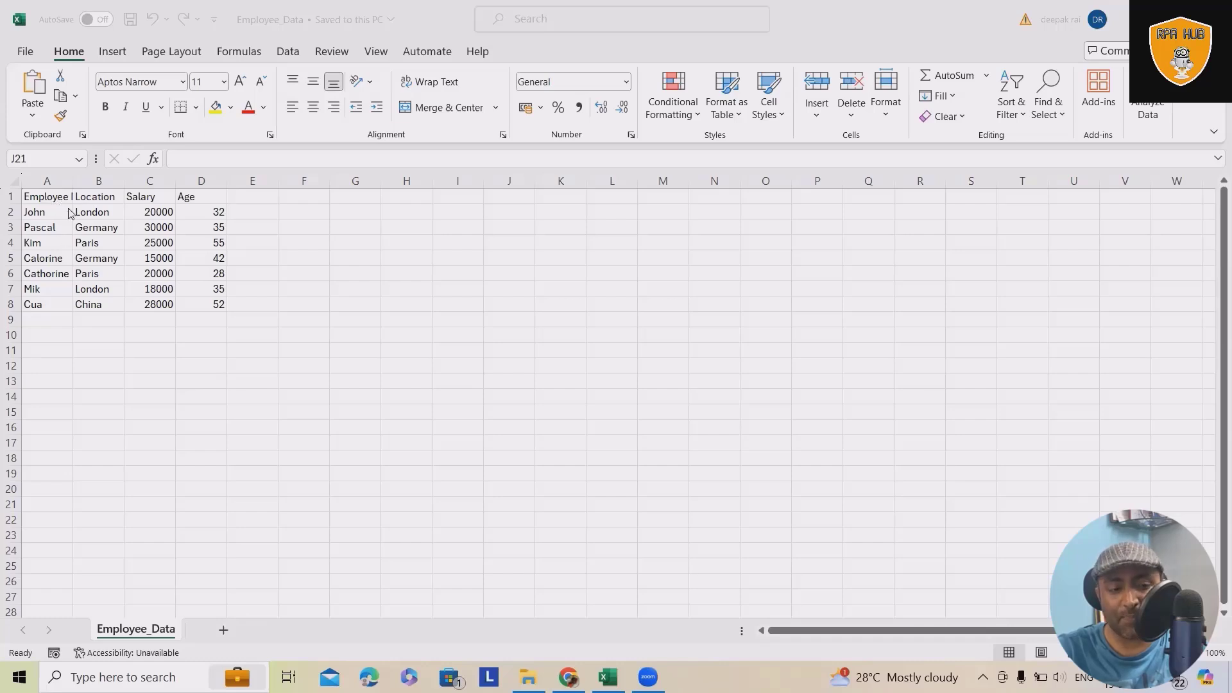
Step: Autofit the Employee Name column to its contents and look over the Location, Salary and Age column headers
click(68, 198)
drag(65, 196, 63, 306)
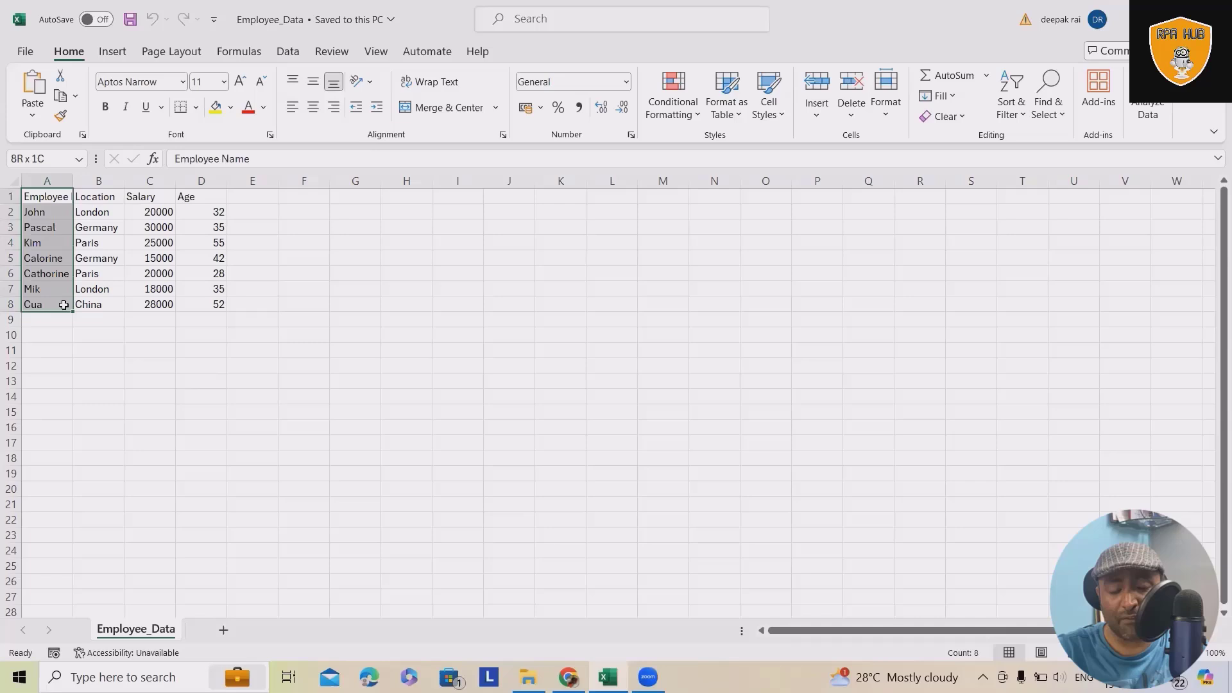
double_click(73, 181)
click(129, 196)
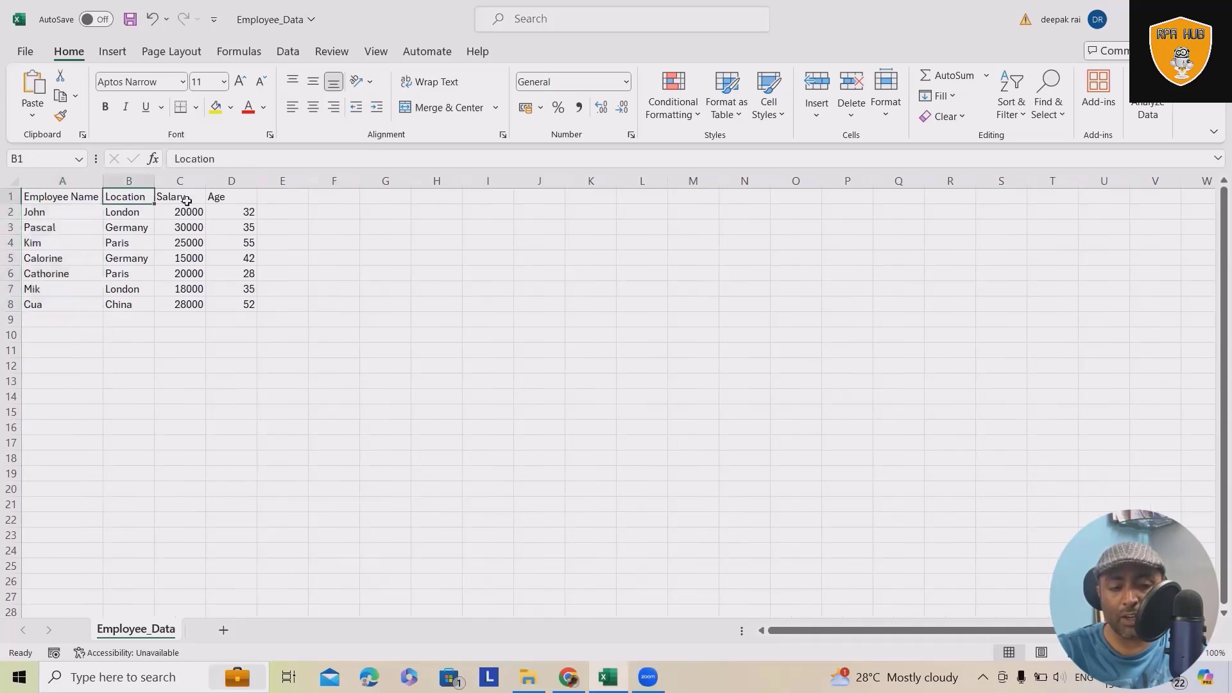
click(184, 198)
click(241, 198)
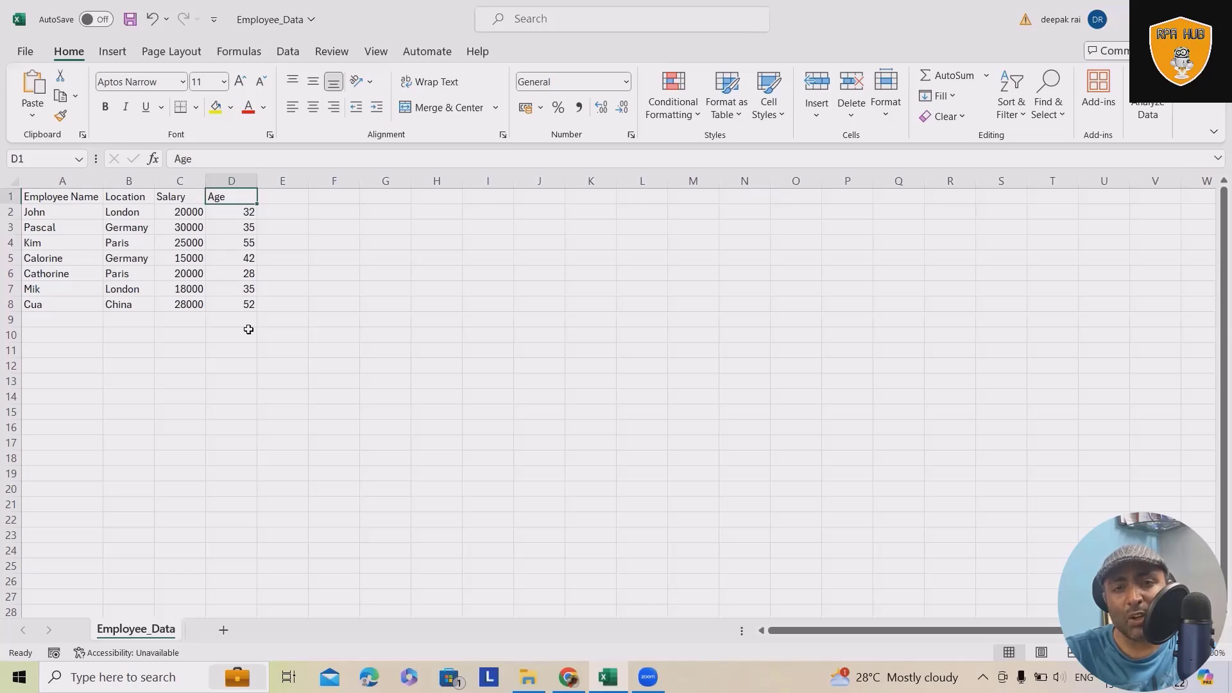
Step: Switch to Copilot Studio, examine the Employee Data copilot's overview down to its publish status, and return to the Excel sheet
click(568, 677)
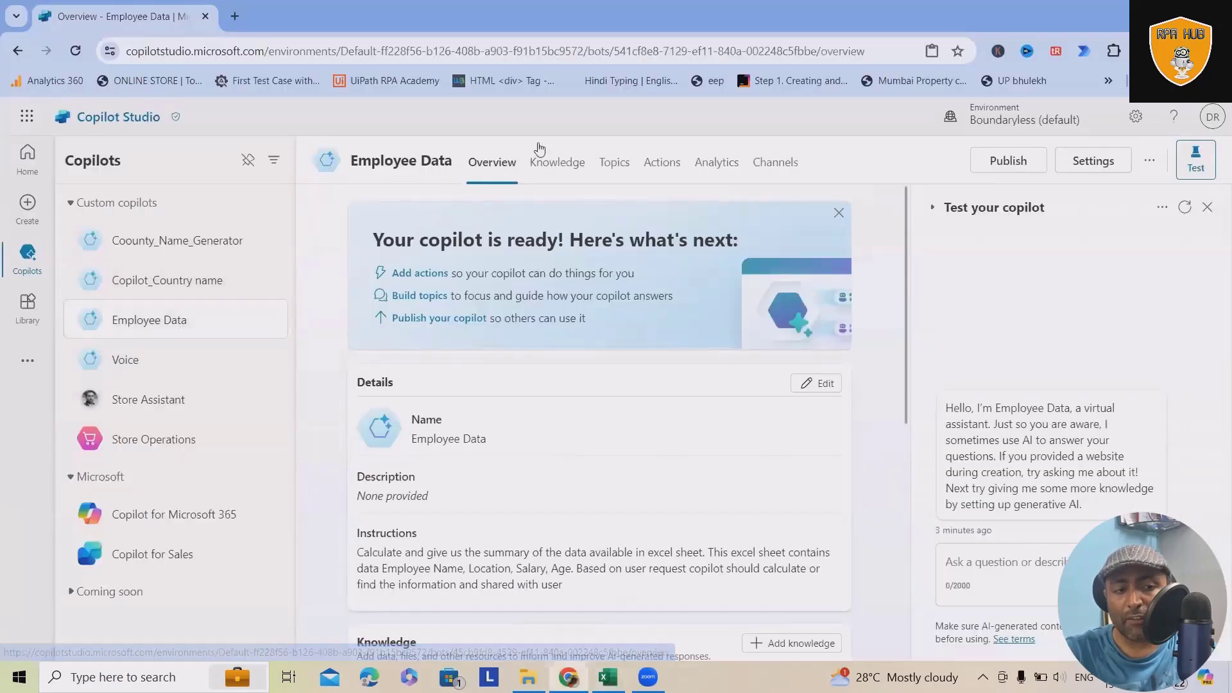
scroll(537, 370, down, 7)
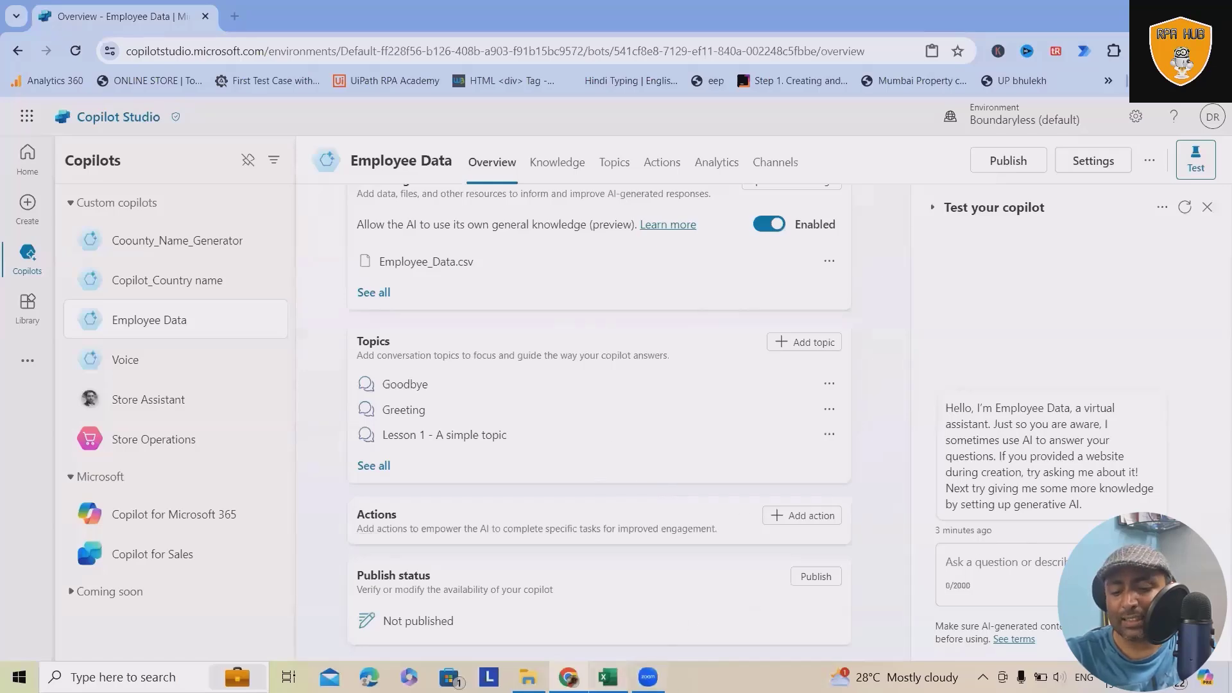
click(607, 677)
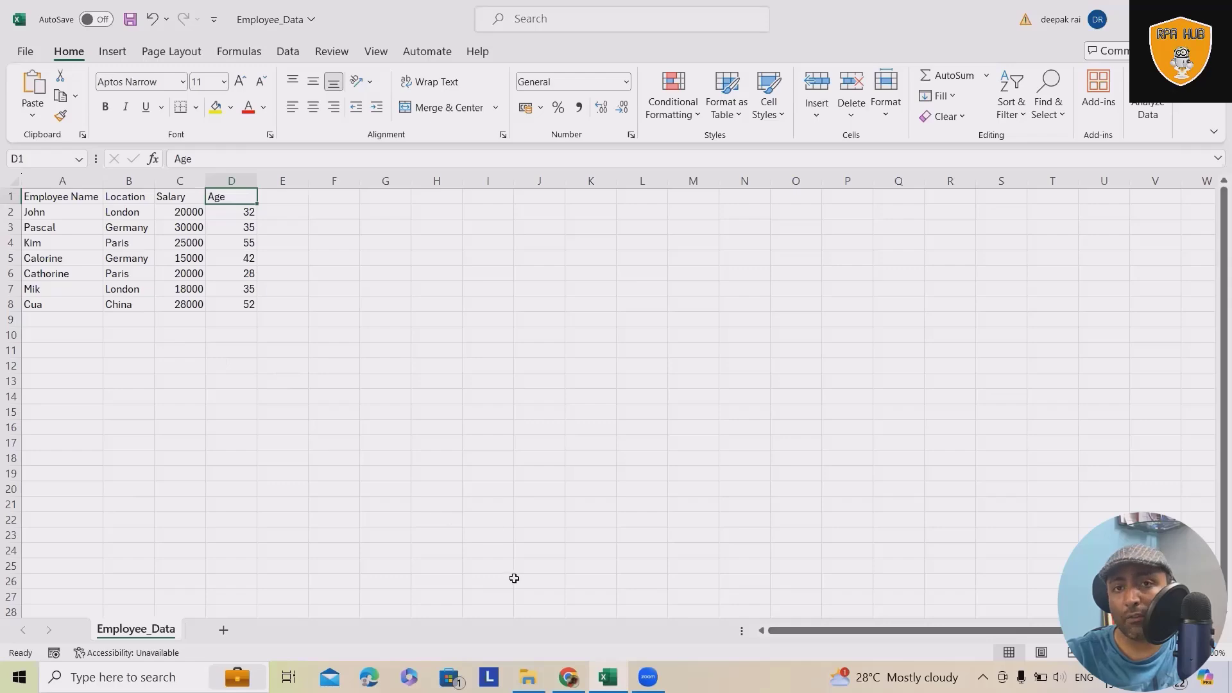
Step: Switch to Copilot Studio and ask the test copilot "Give me Employee name who are 55 years old"
click(568, 677)
click(1031, 560)
text(Give )
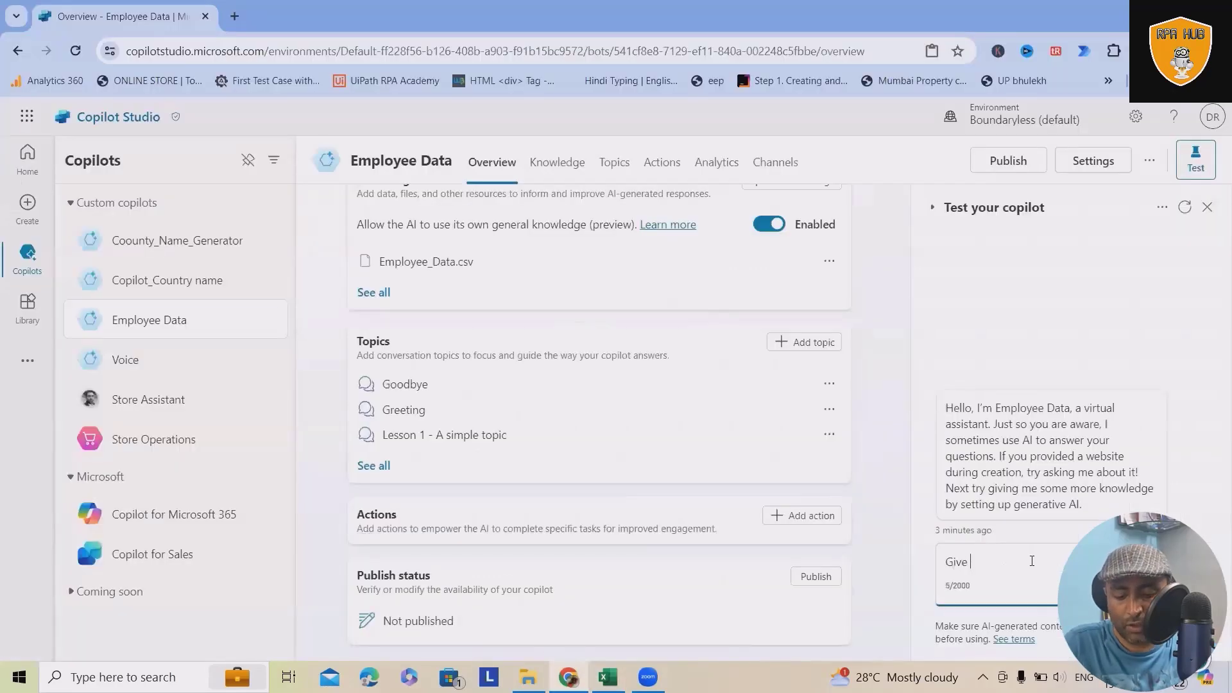
text(me Employee name)
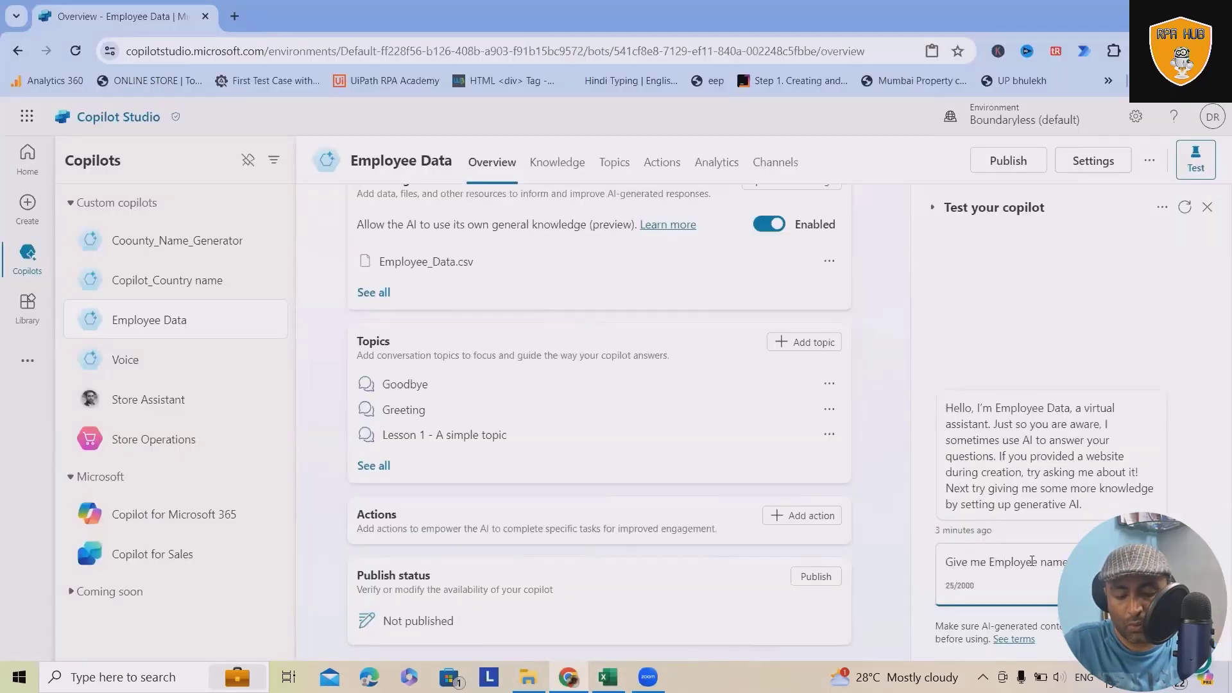
text( belongs )
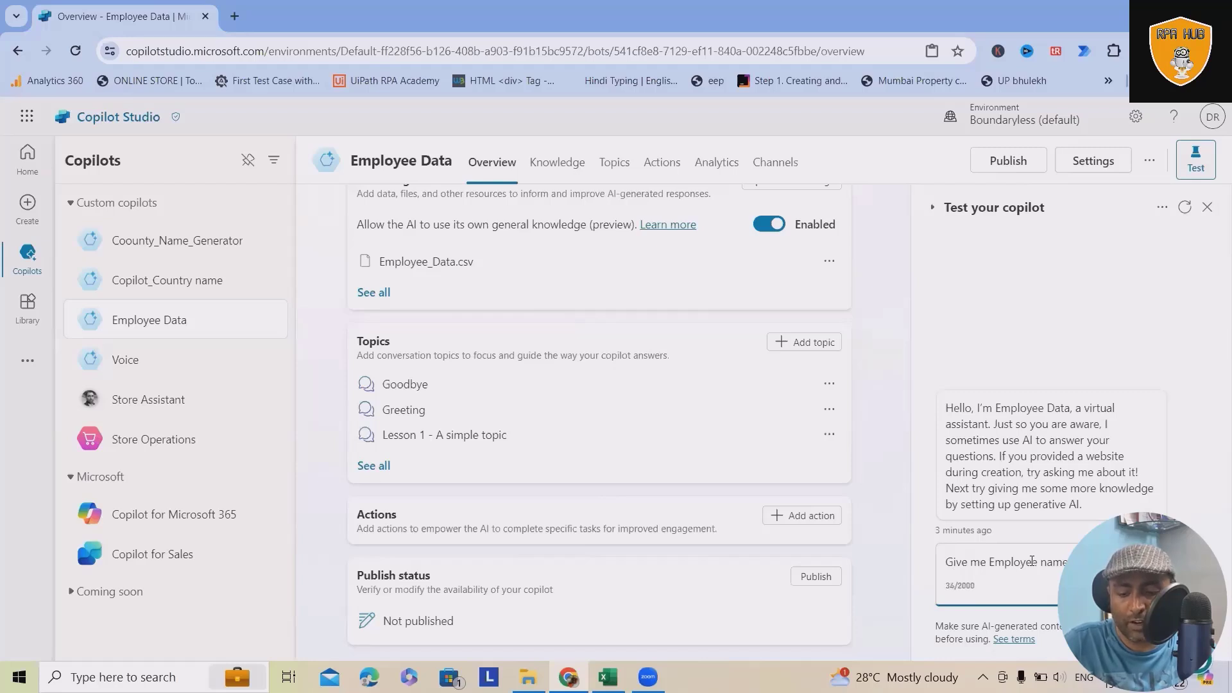
text(ears old)
key(Return)
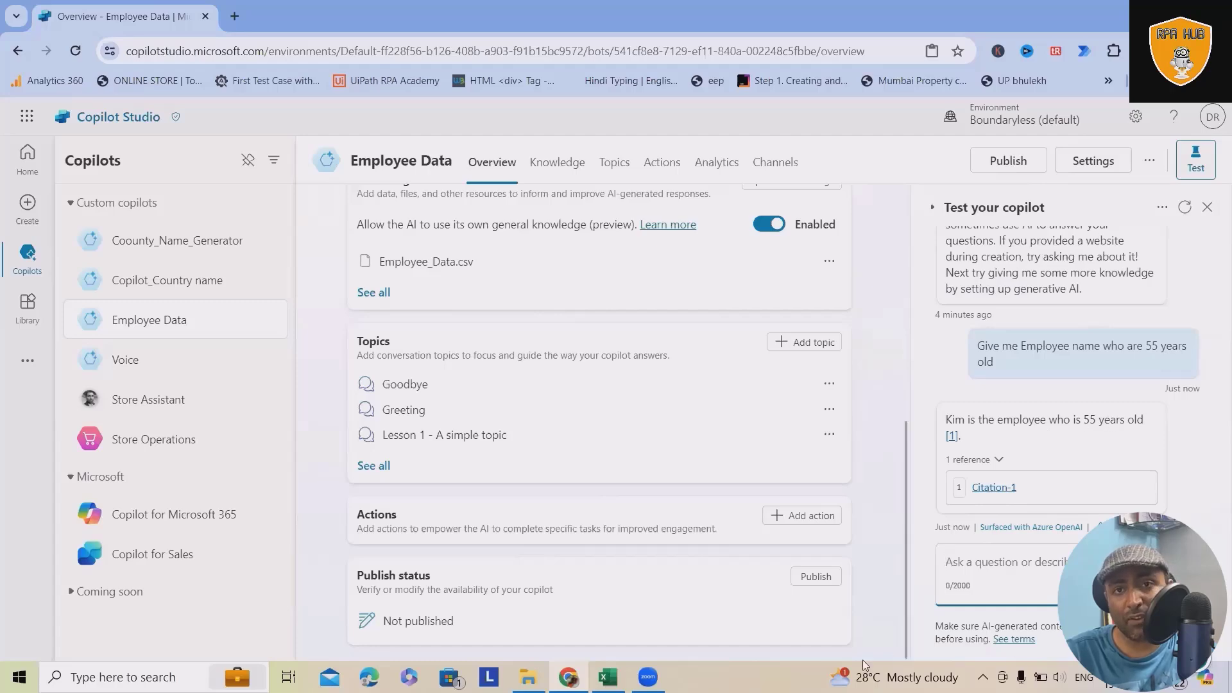
Step: Switch to the Excel sheet and check the copilot's answer against the Age data, including a look at the Salary values
click(607, 677)
click(37, 289)
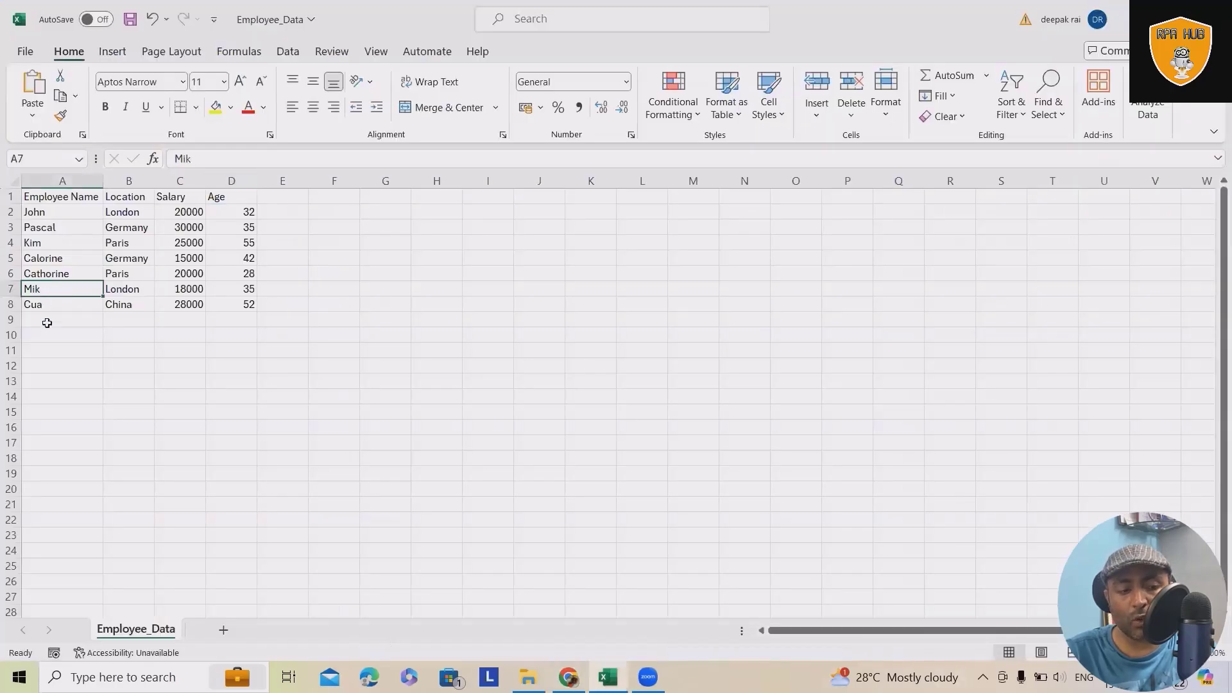
drag(50, 247, 250, 249)
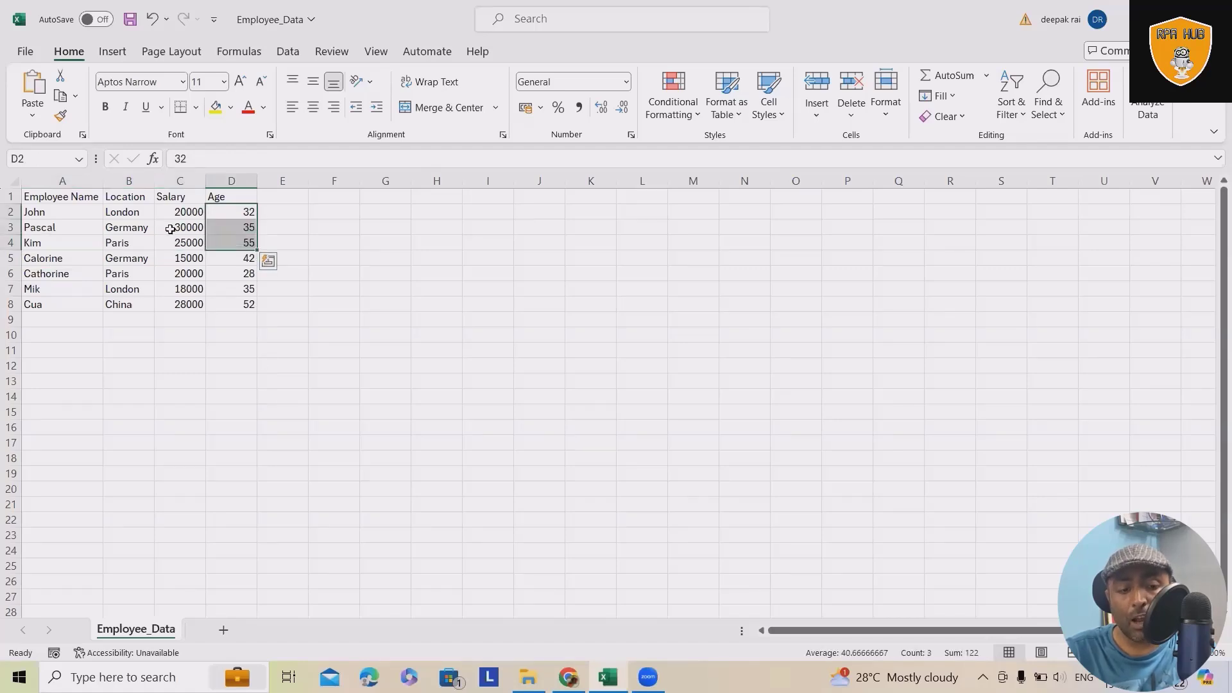
drag(177, 216, 180, 274)
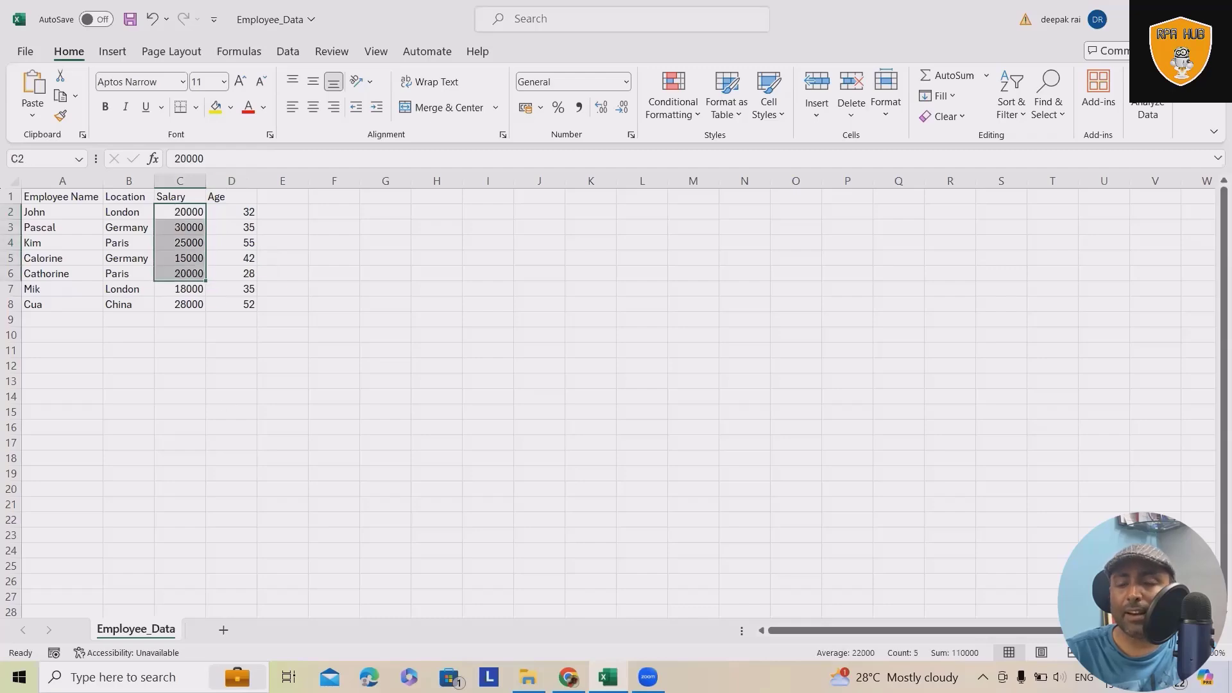
Step: Switch to Copilot Studio and ask the test copilot "Provide me Employee name whos salary is minimum"
click(568, 677)
key(ctrl+v)
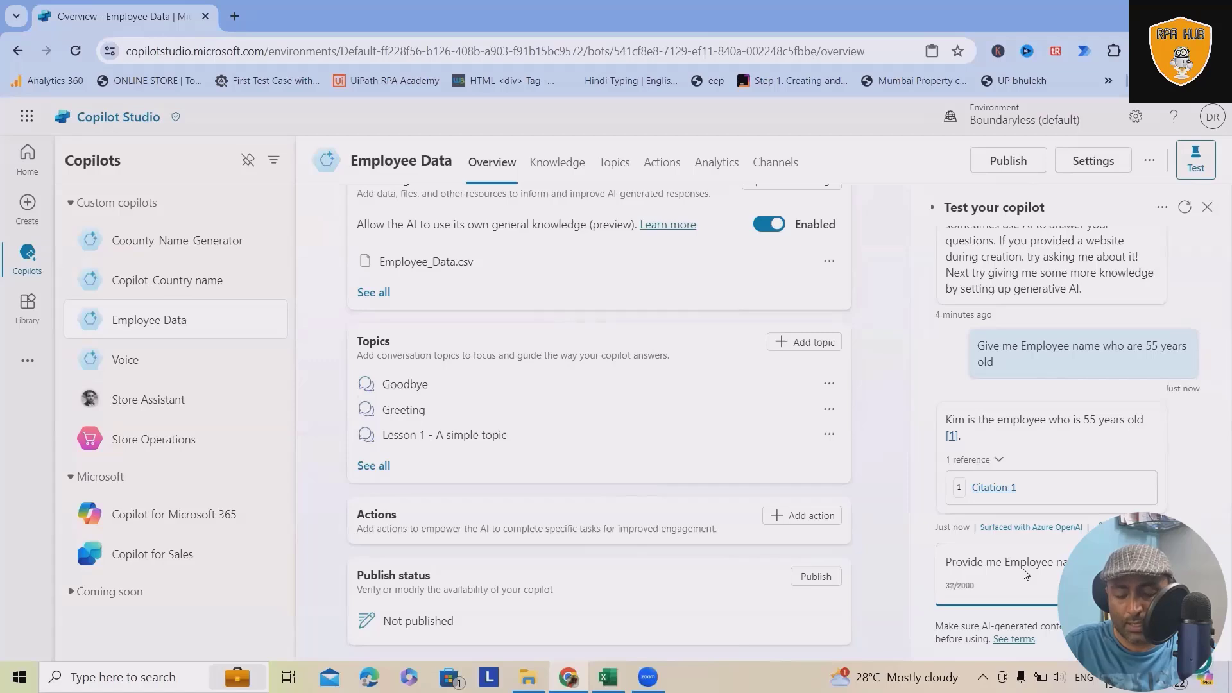
text(y is minimum)
key(Return)
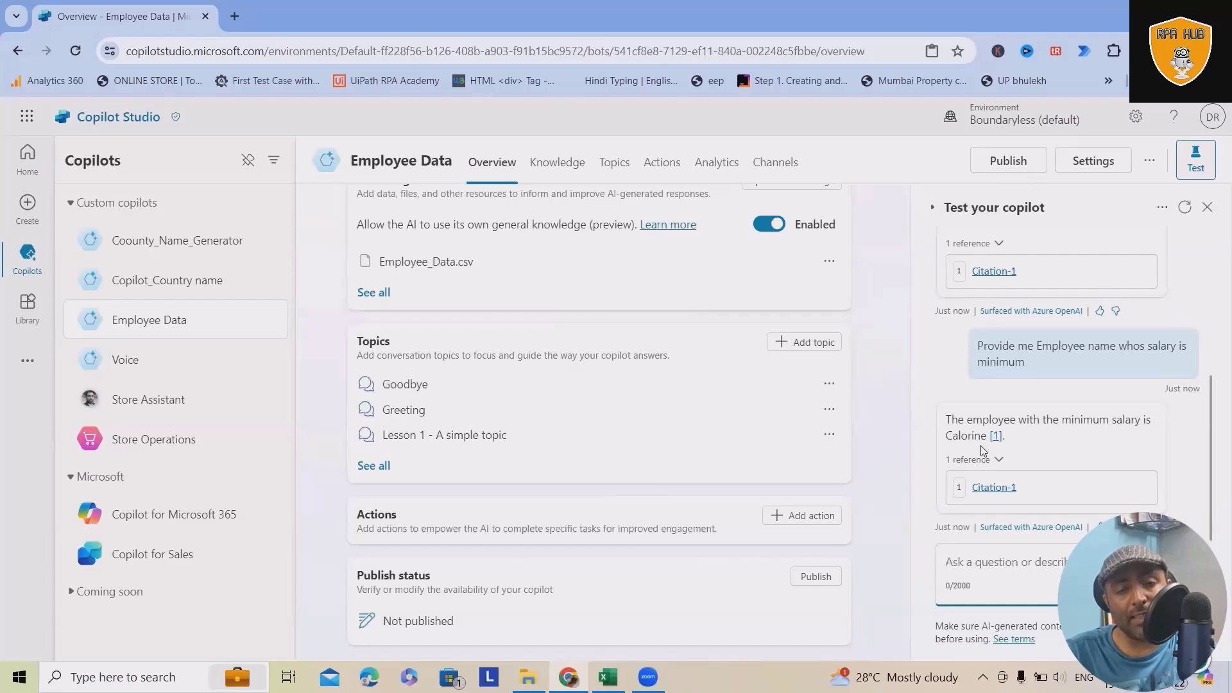
Step: Check the lowest-salary employee's row in the Excel sheet against the copilot's answer, and return to Copilot Studio
click(607, 677)
drag(38, 258, 199, 251)
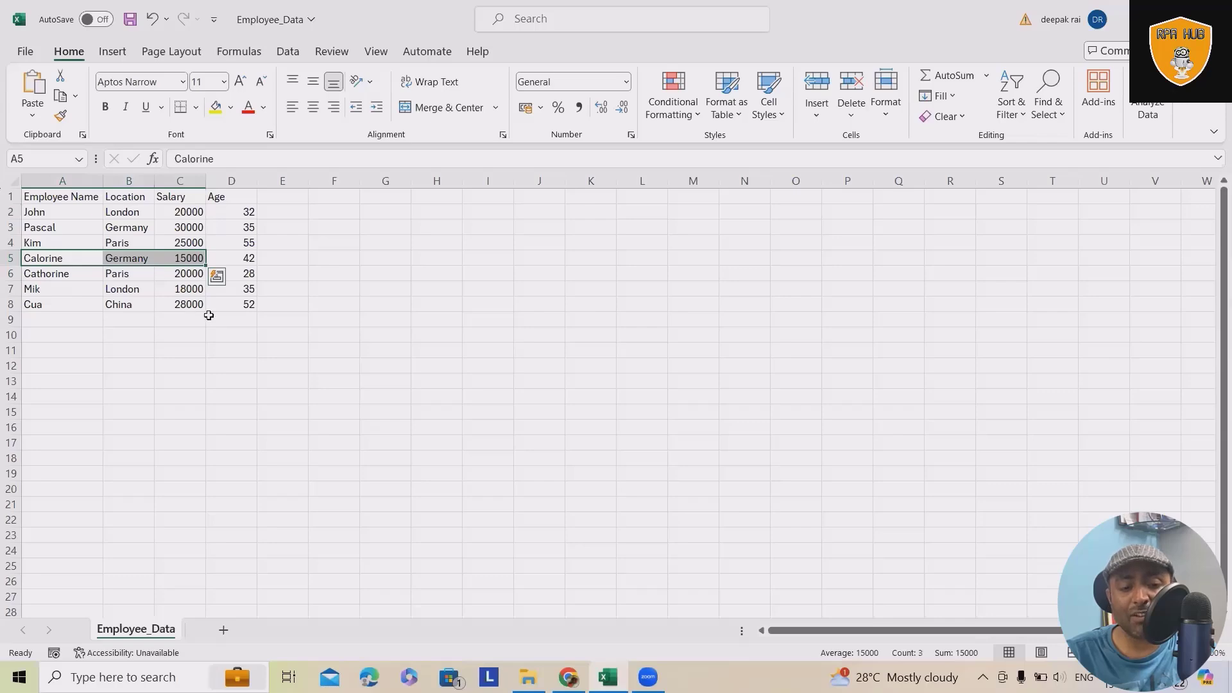
click(568, 677)
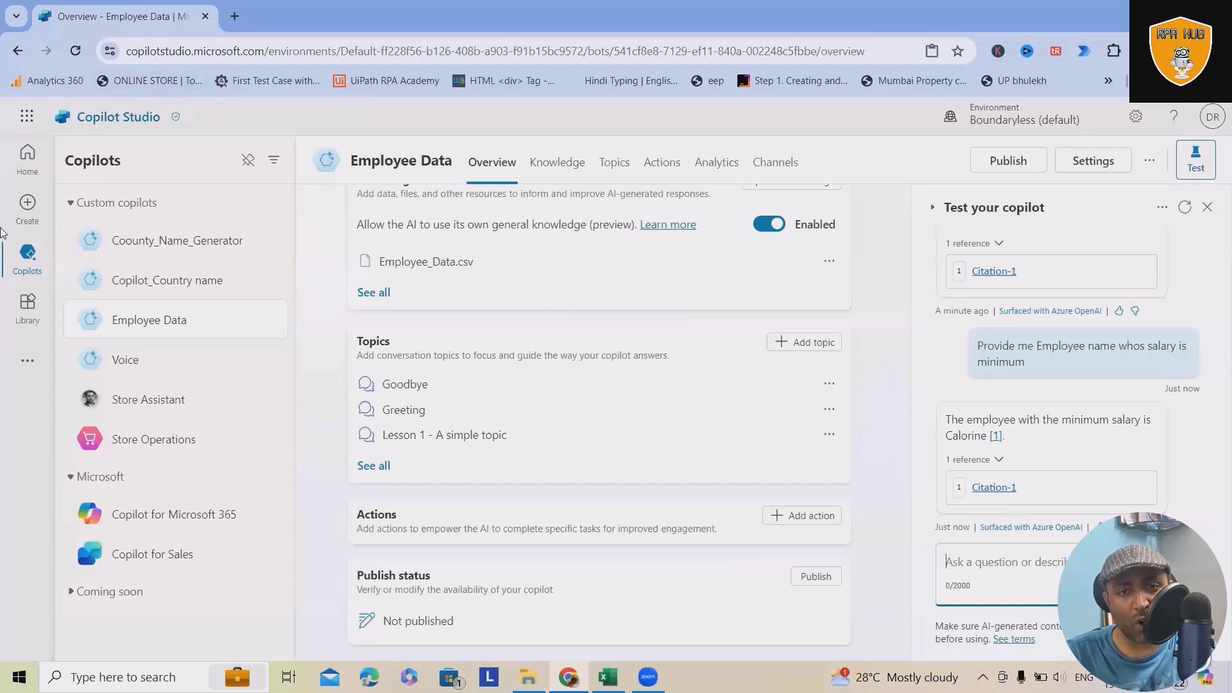
Step: Look over the copilot templates on the Create page and start a new blank copilot
click(13, 221)
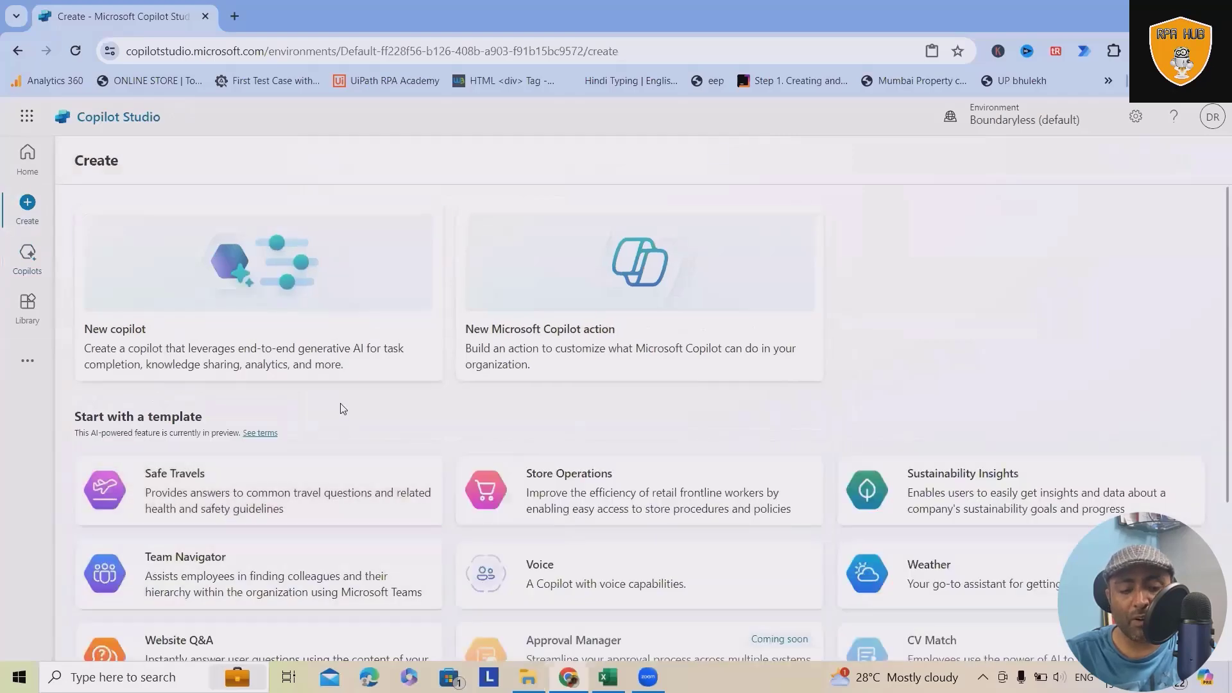
scroll(257, 411, down, 2)
scroll(157, 306, up, 2)
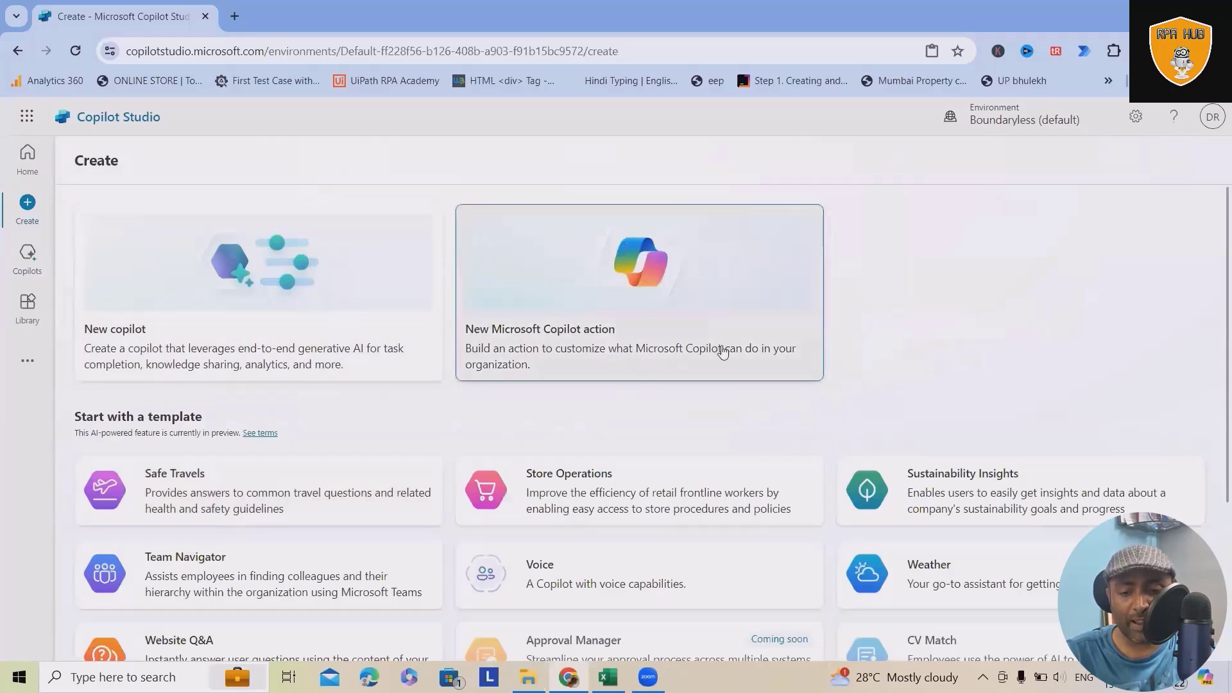
scroll(234, 503, down, 3)
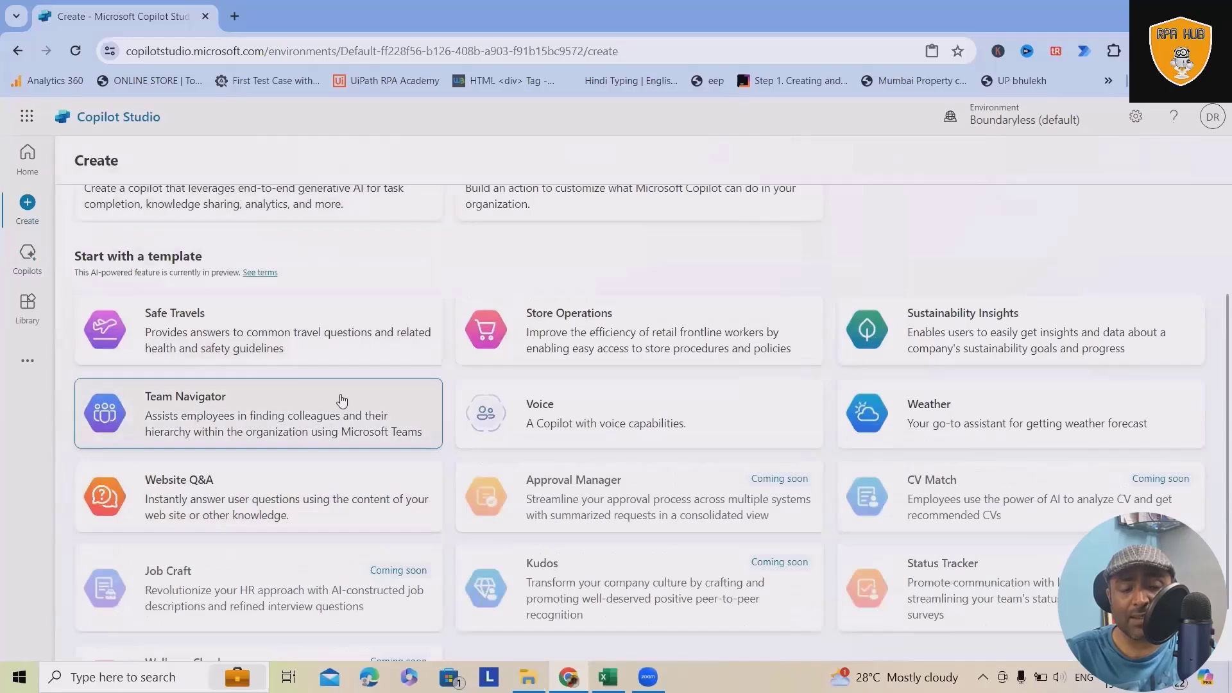
scroll(341, 400, up, 3)
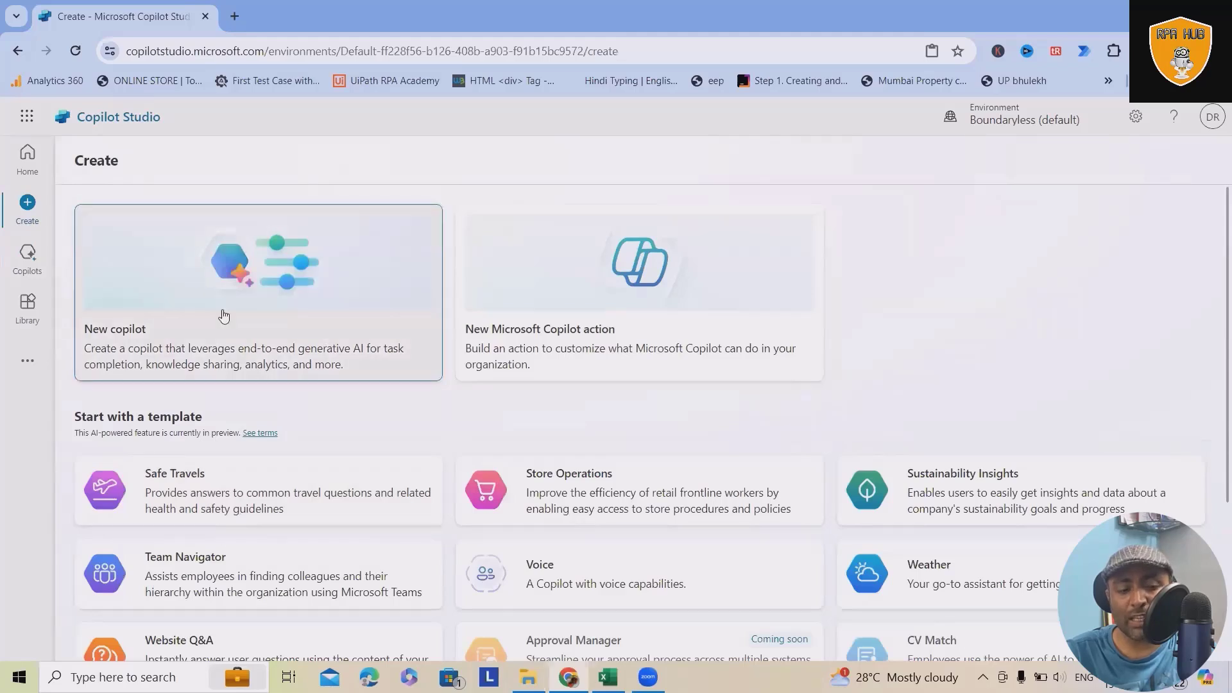
scroll(385, 500, down, 1)
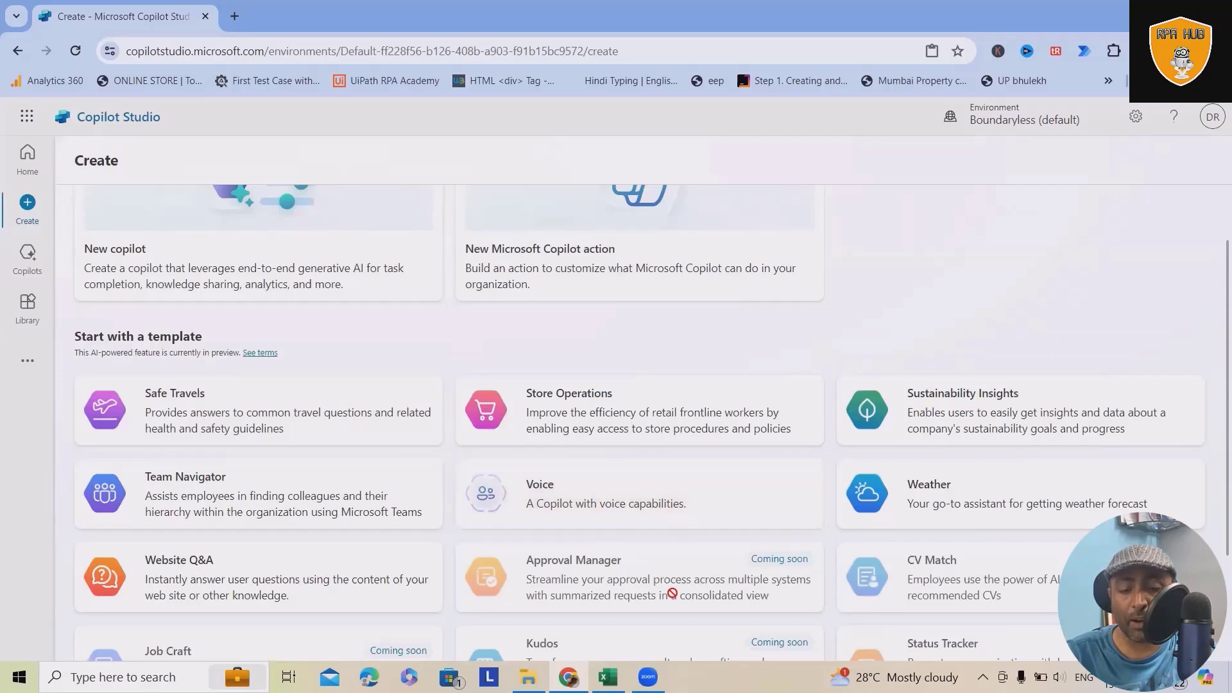
click(293, 257)
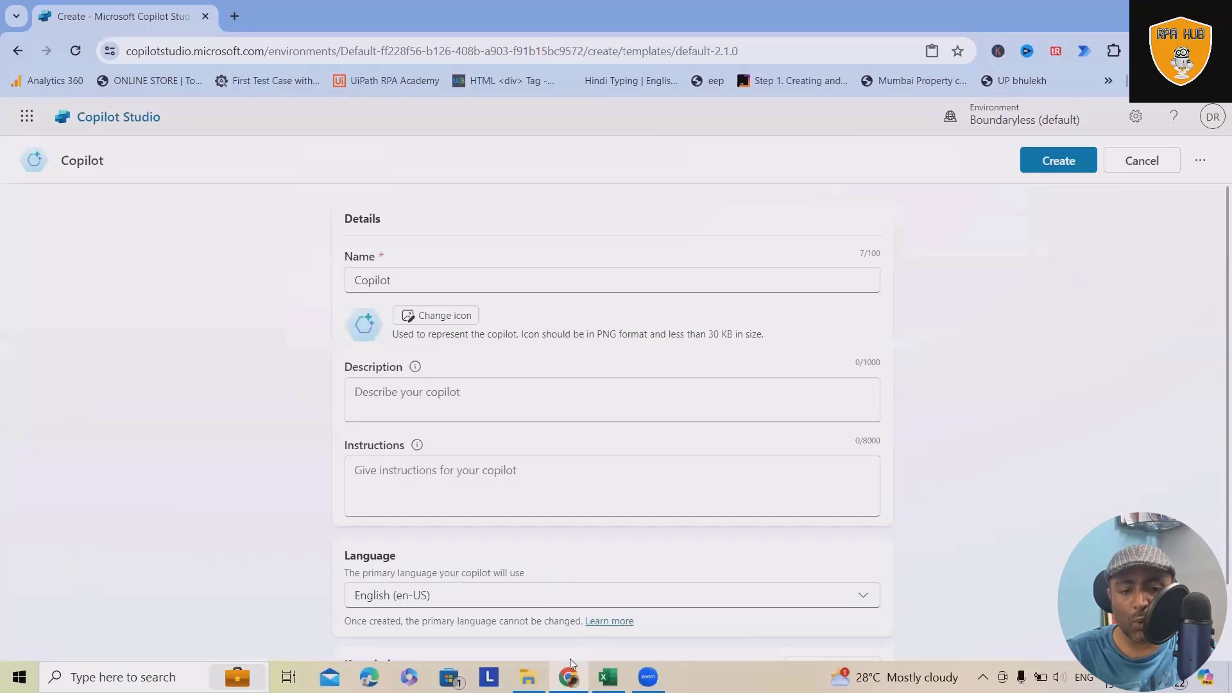
Step: Name the new copilot Generate_Employee_Information
drag(417, 278, 308, 272)
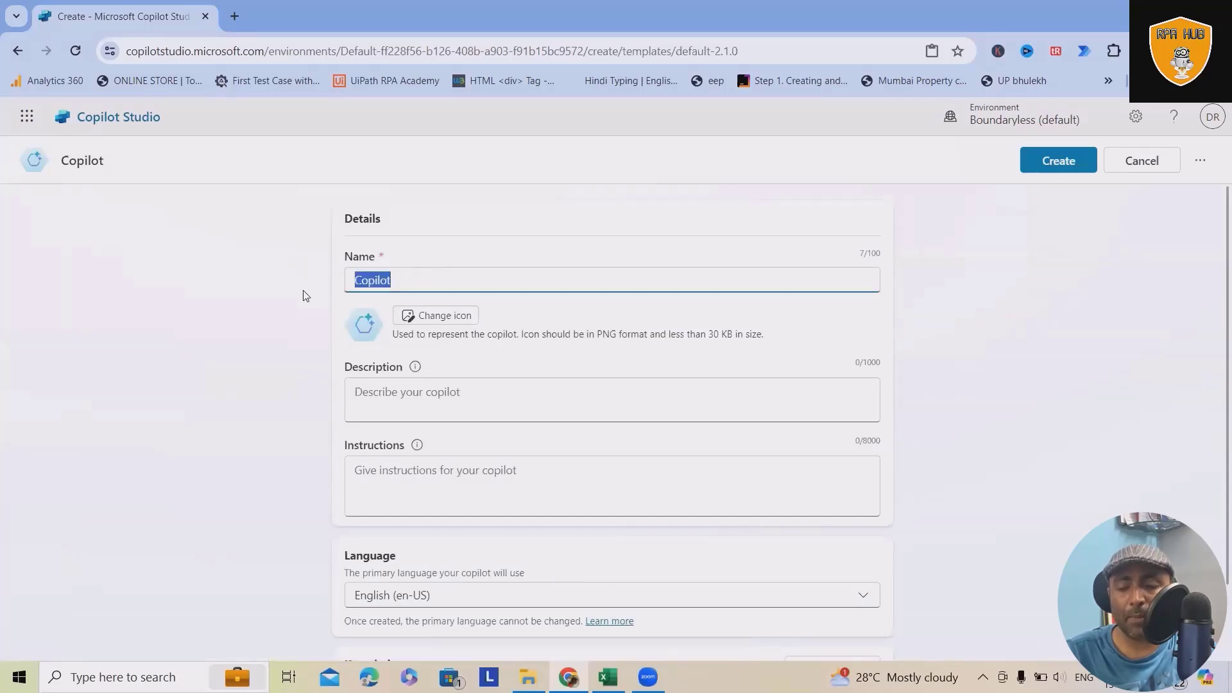
text(Gen)
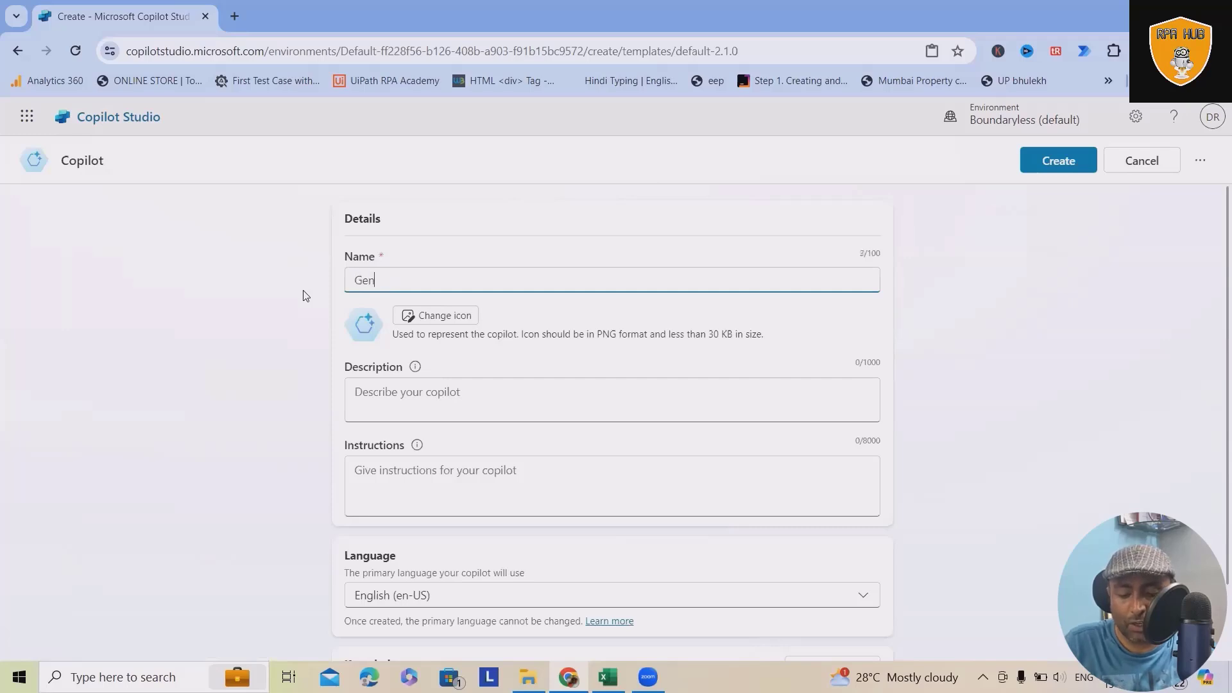
text(erate)
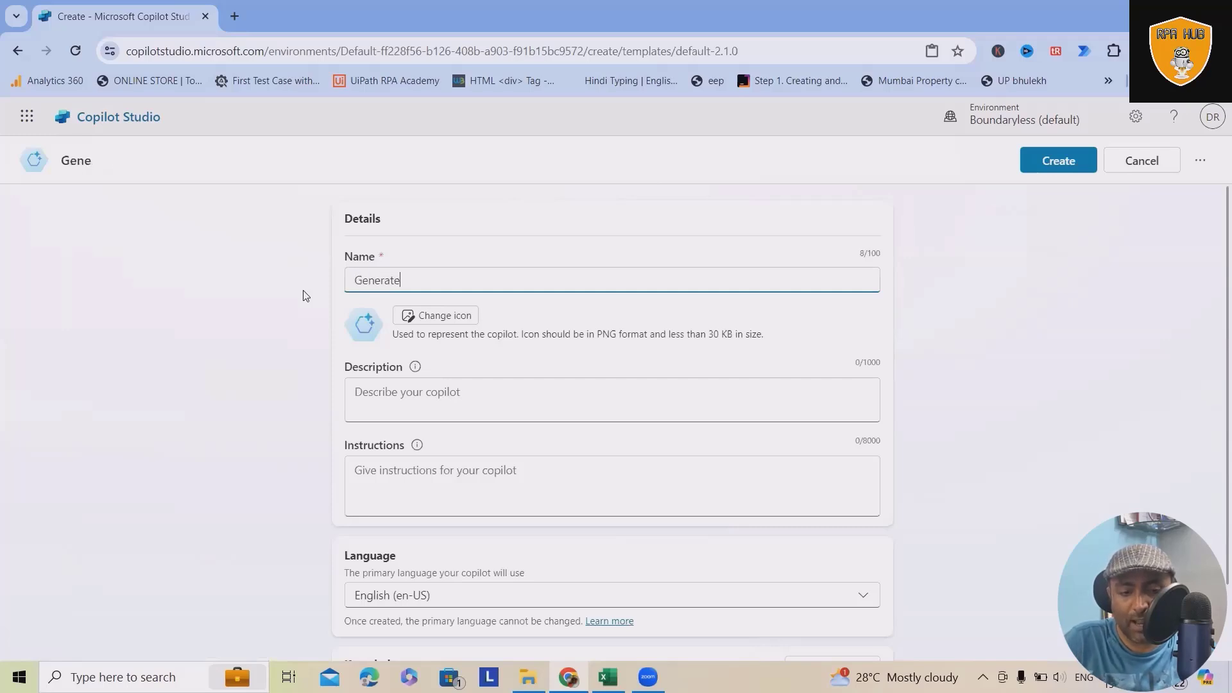
text(_Employ)
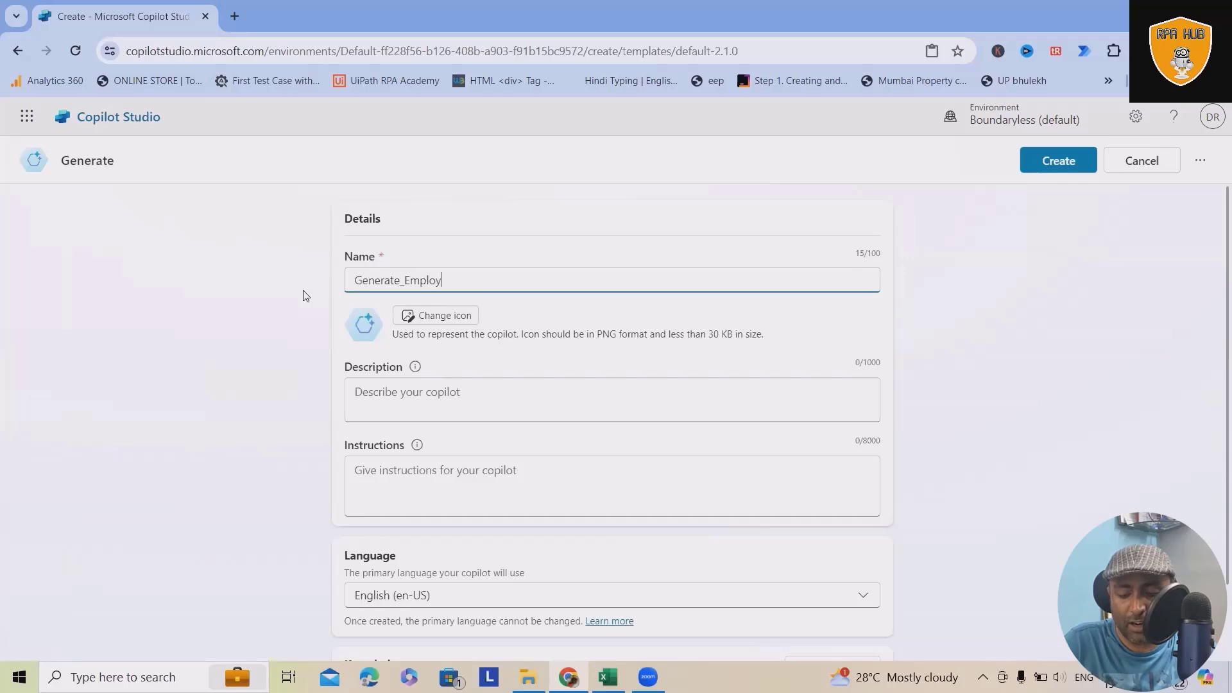
text(ee_)
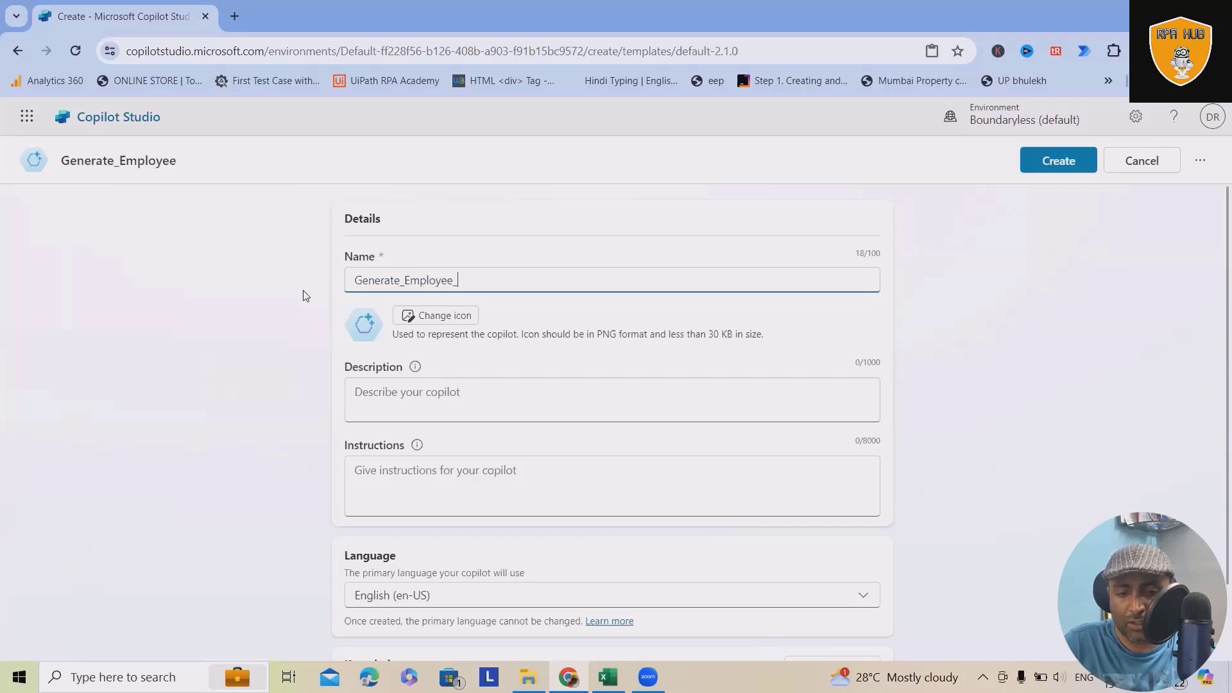
text(Information)
click(443, 390)
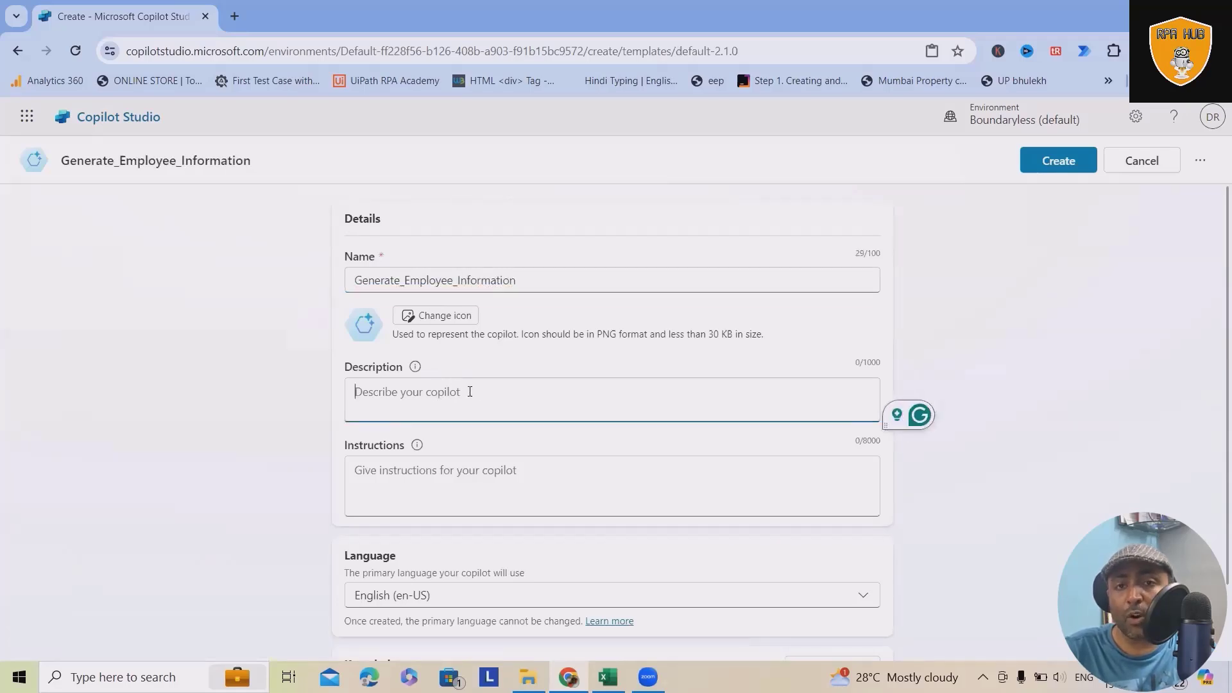
Step: Choose the Microsoft Copilot Studio thumbnail PNG as the copilot's icon and save the icon change
click(455, 315)
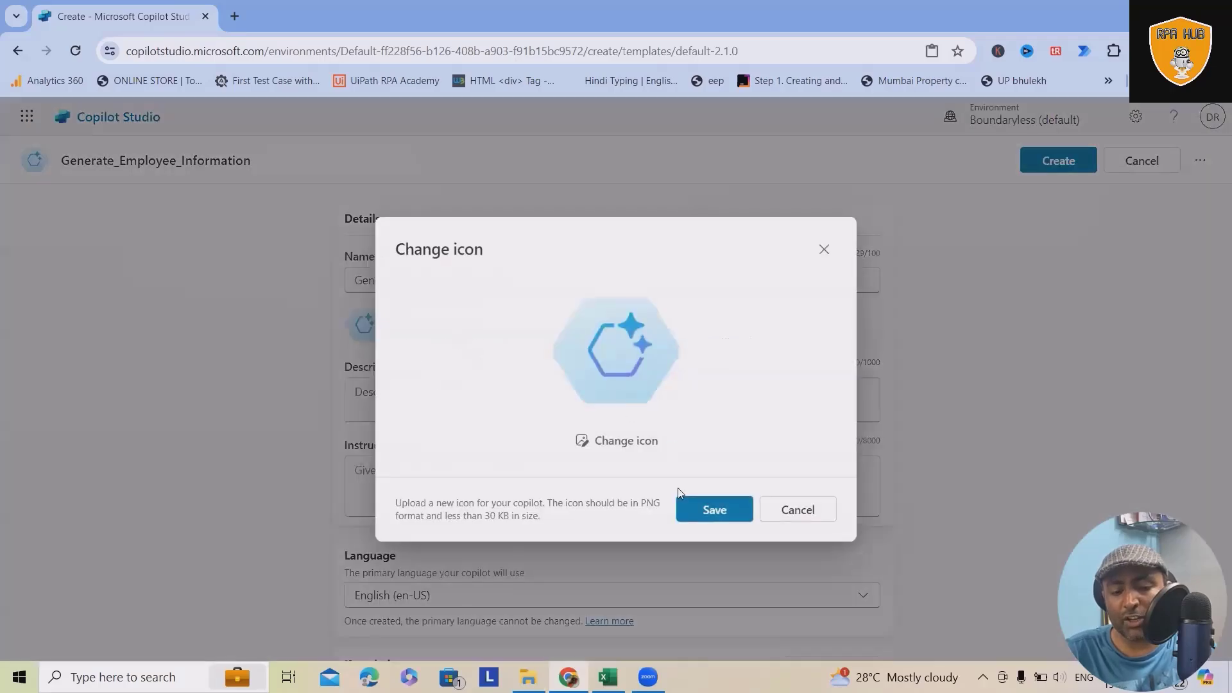
click(631, 441)
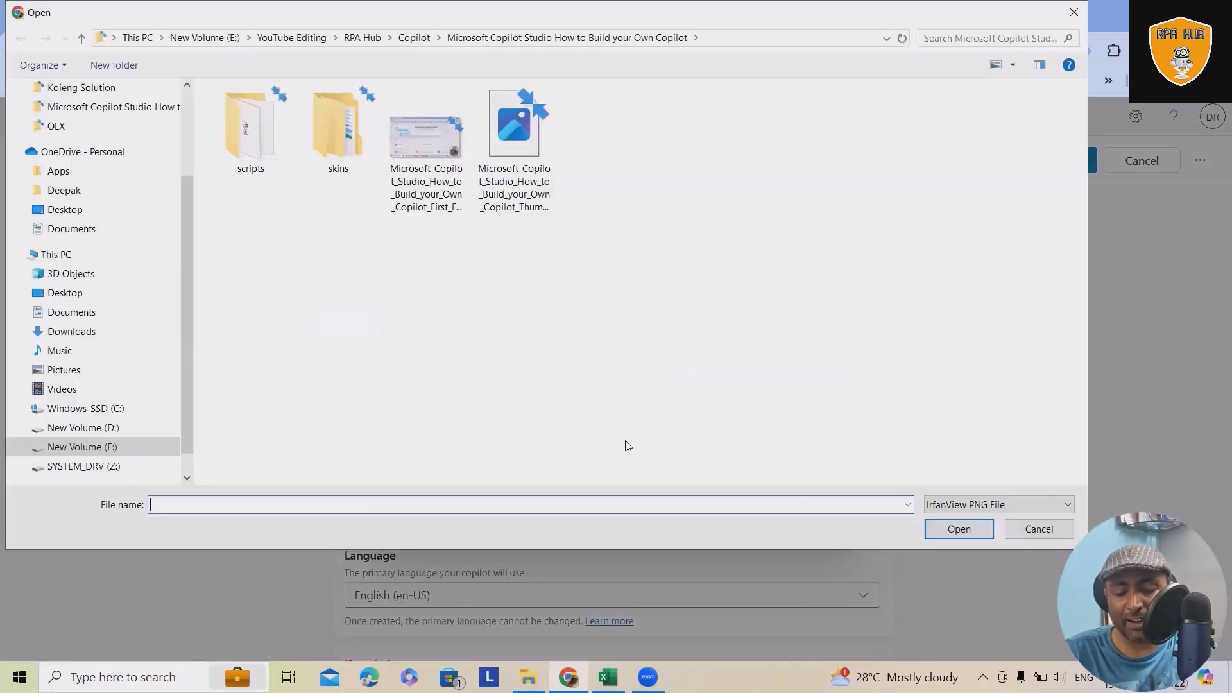
click(503, 149)
click(959, 529)
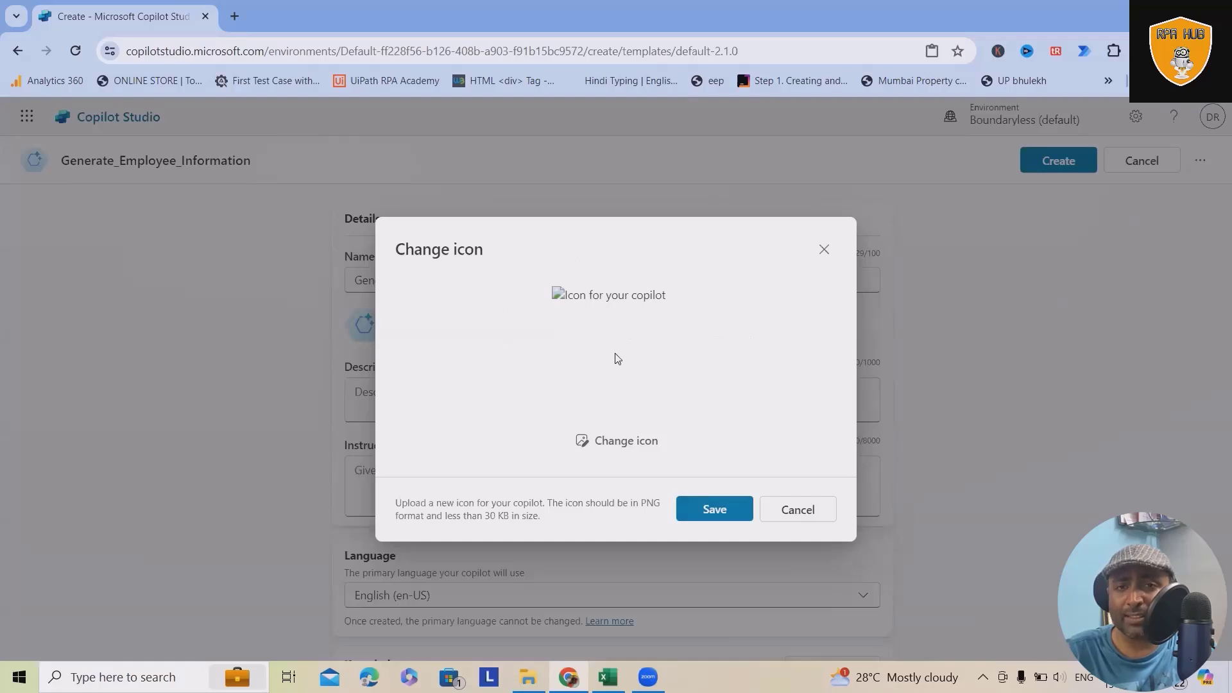
click(701, 509)
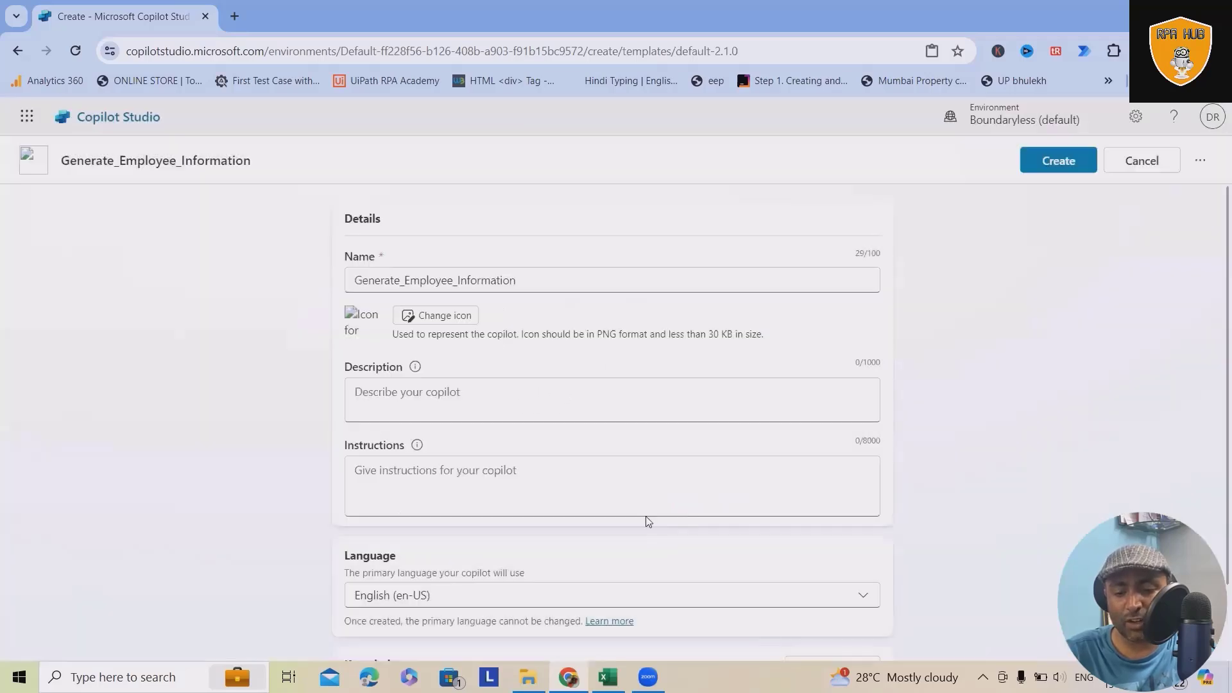
click(424, 316)
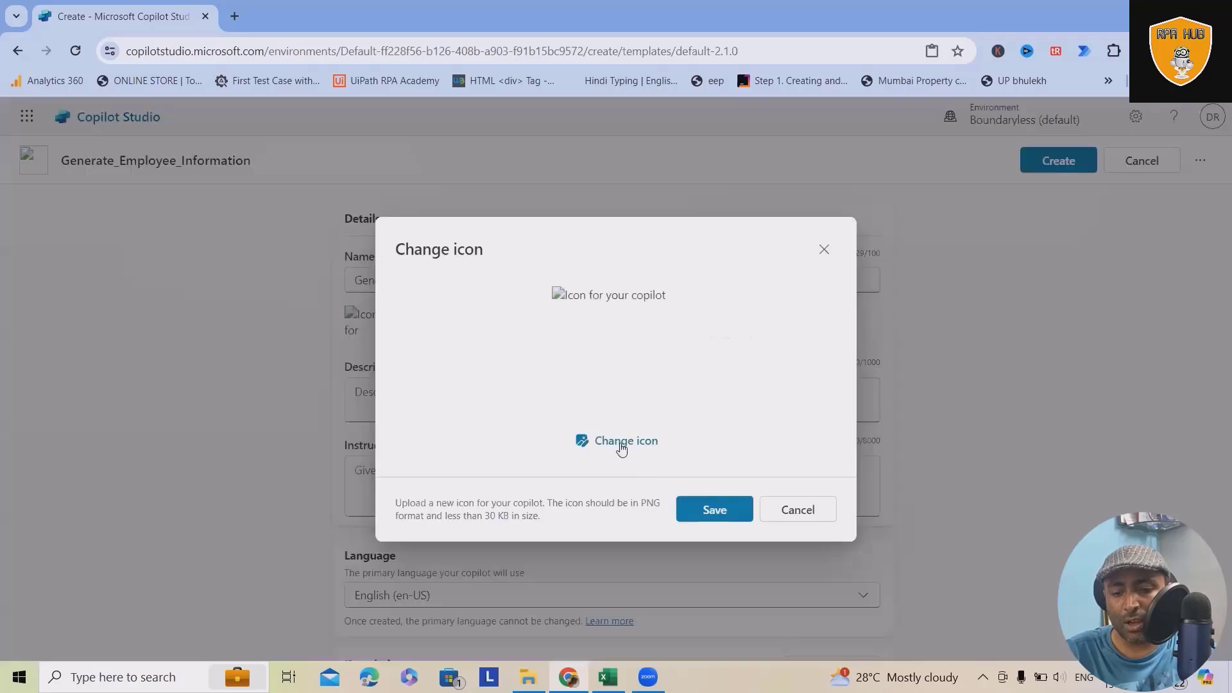
click(621, 443)
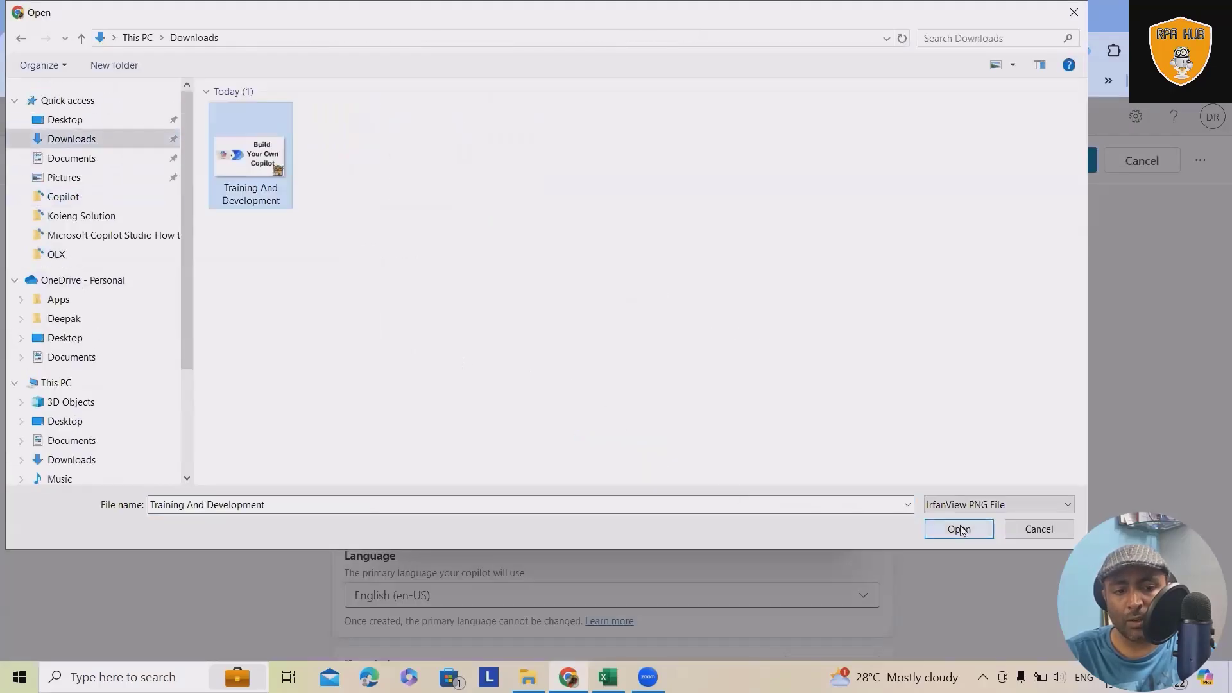
click(958, 528)
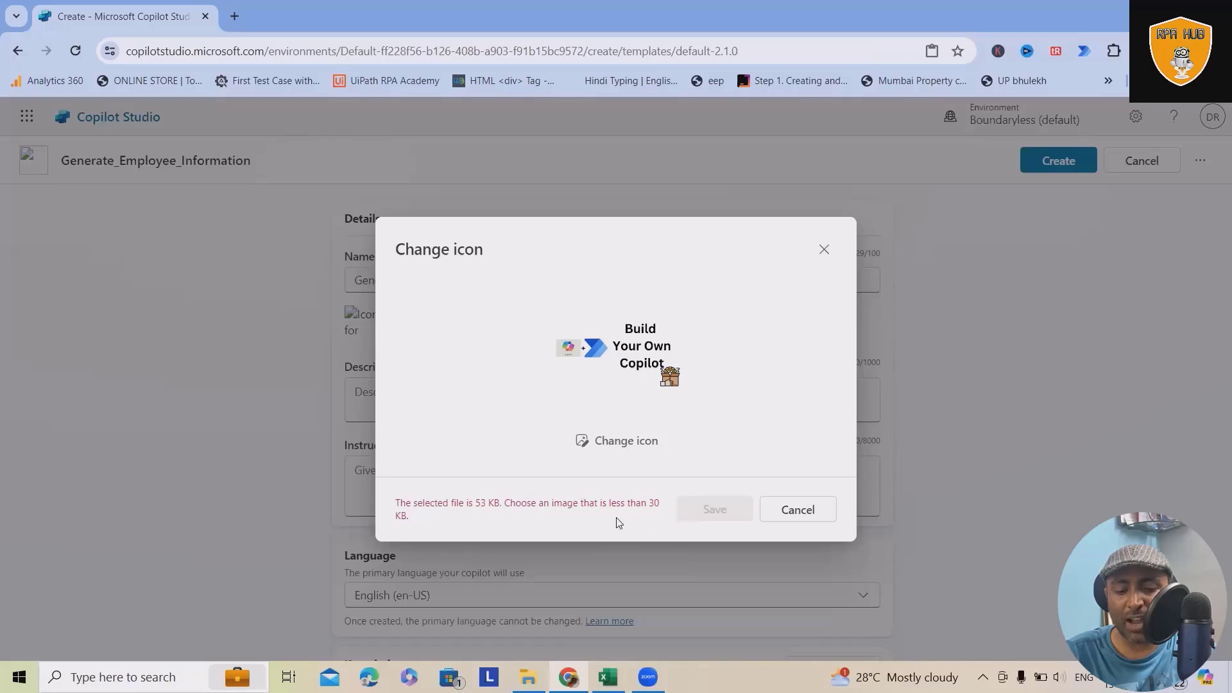
click(824, 250)
Step: Begin the Instructions with "I want requested information to be generated on any permutation and cobination based on either salary, age , employee name and location."
scroll(541, 438, down, 2)
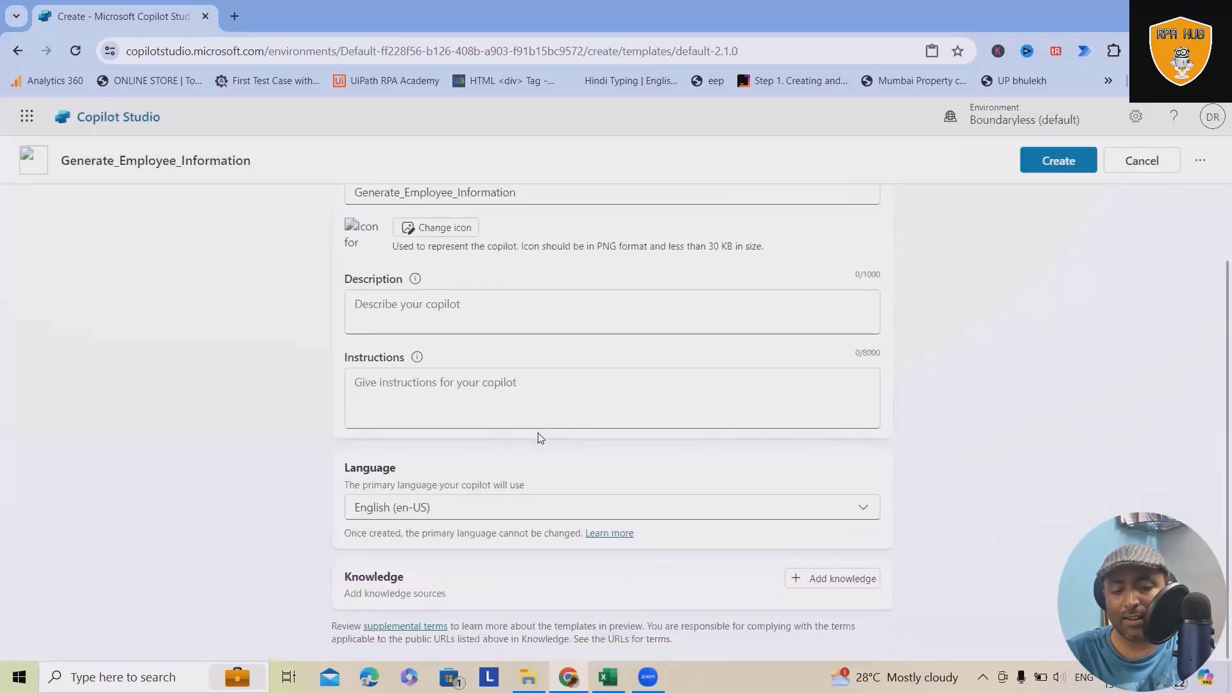
click(455, 416)
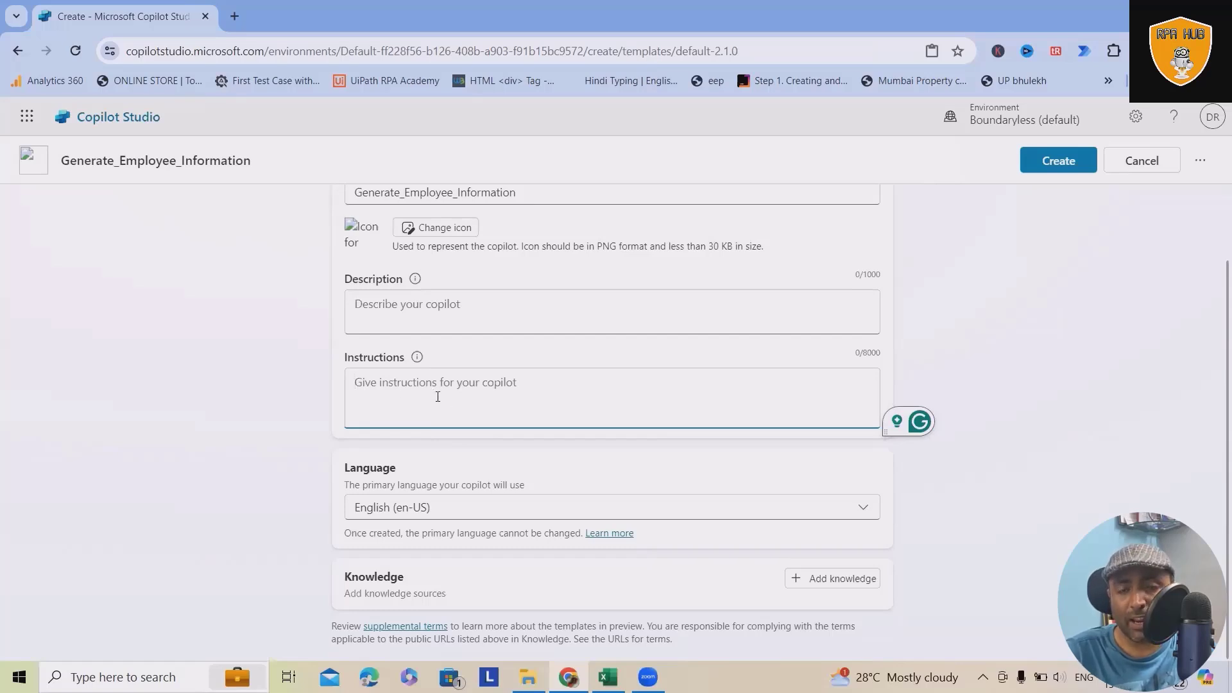
text(I want requested )
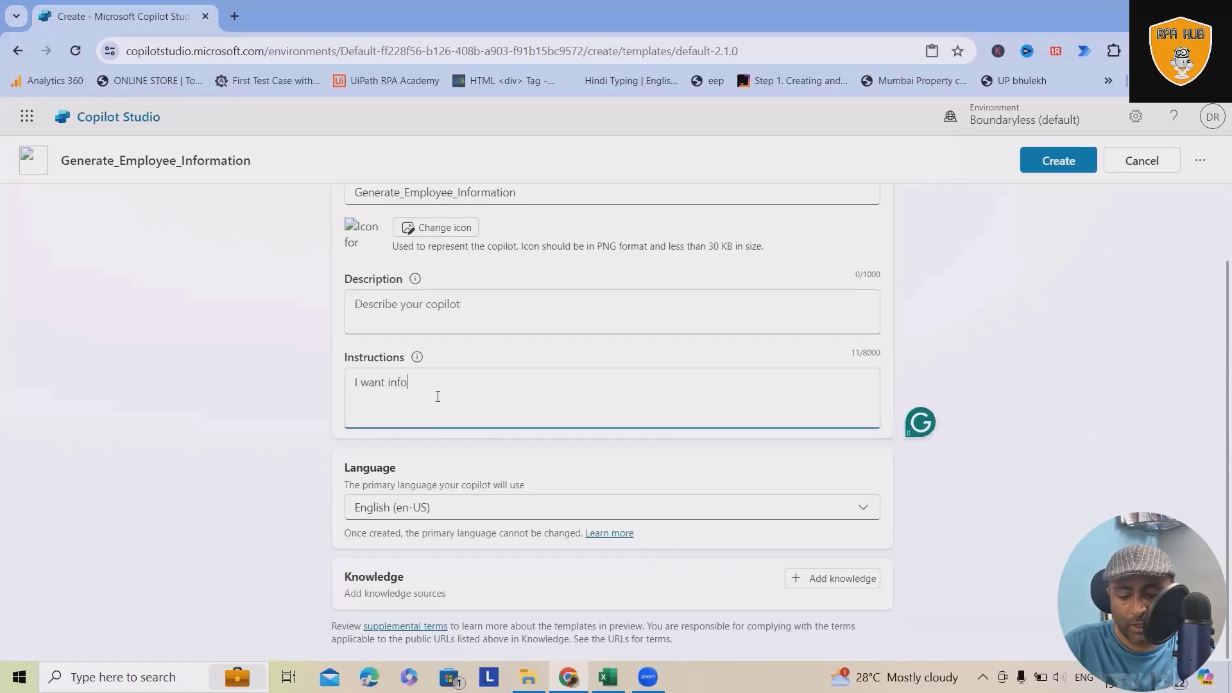
text(inf)
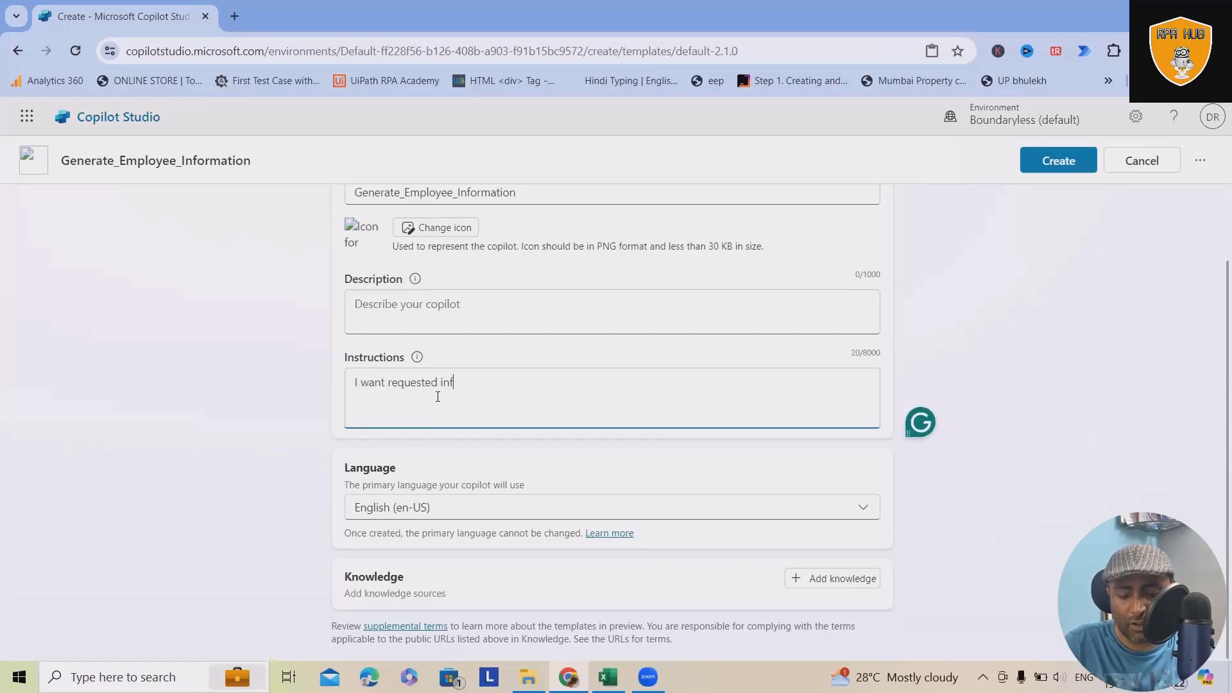
text(ormation to be )
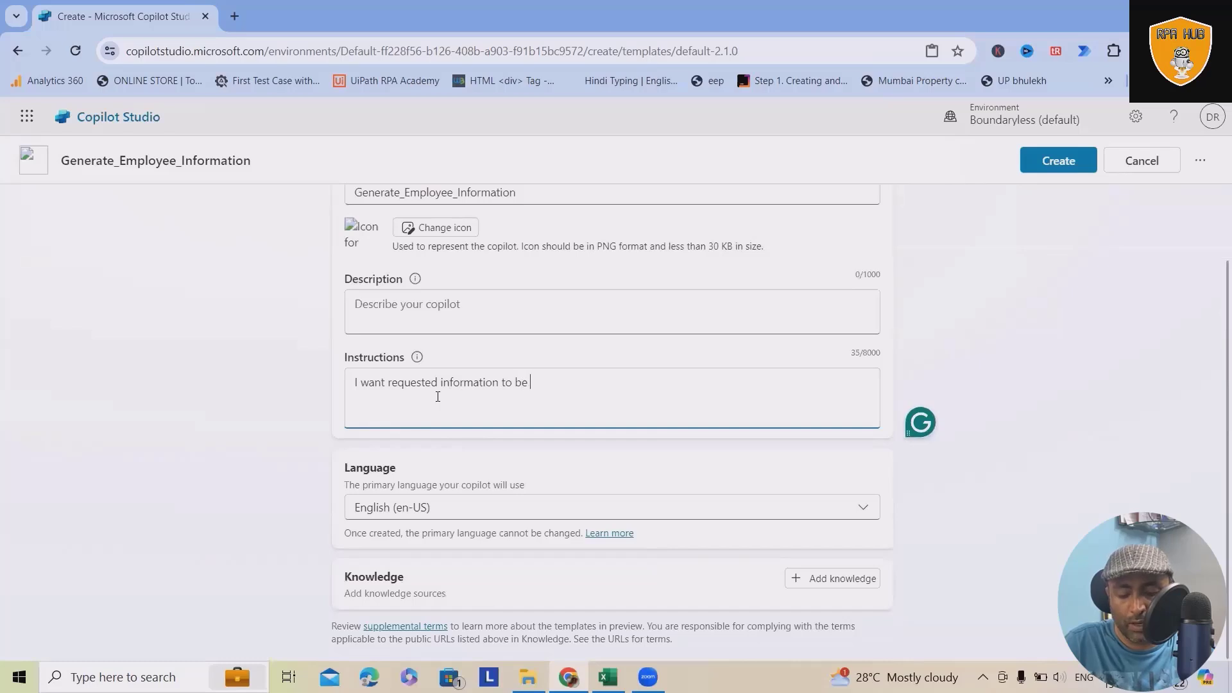
text(generated on )
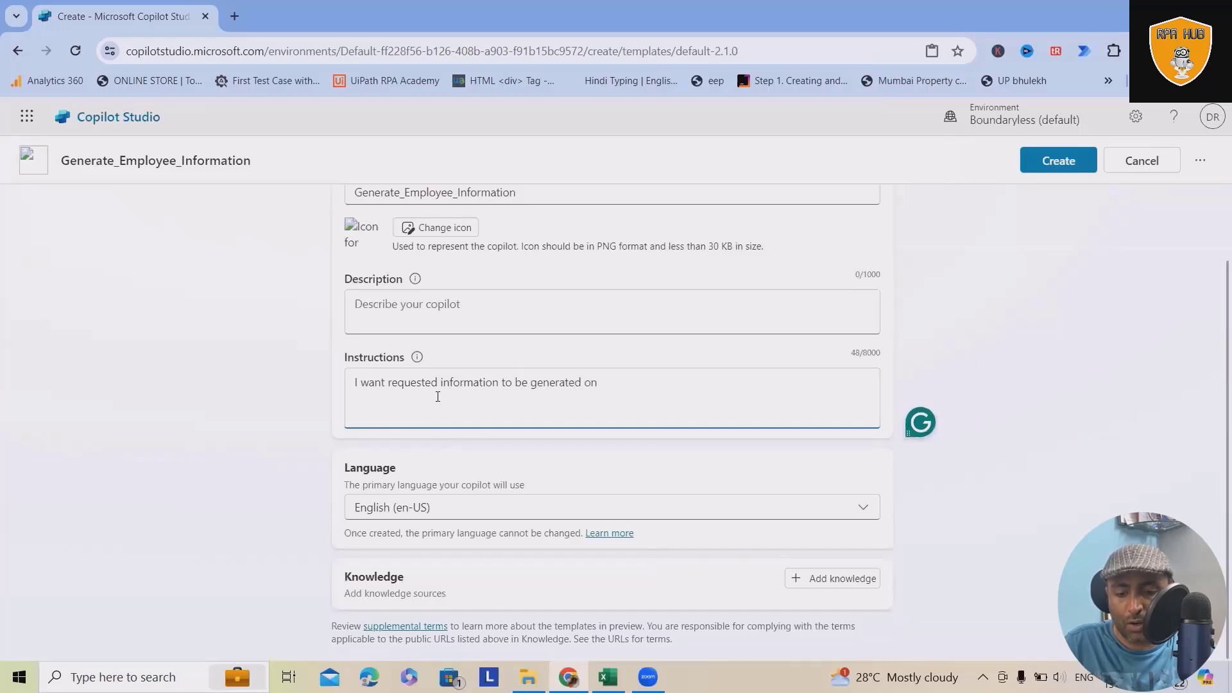
text(any permutation and )
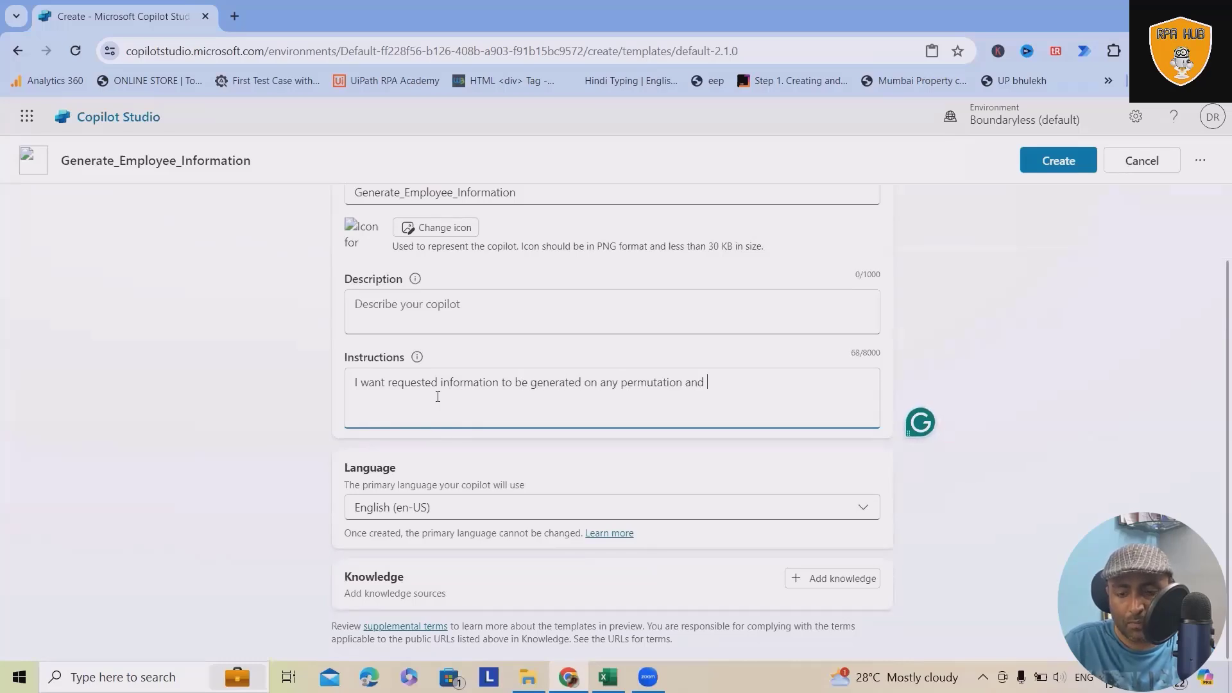
text(cobination based )
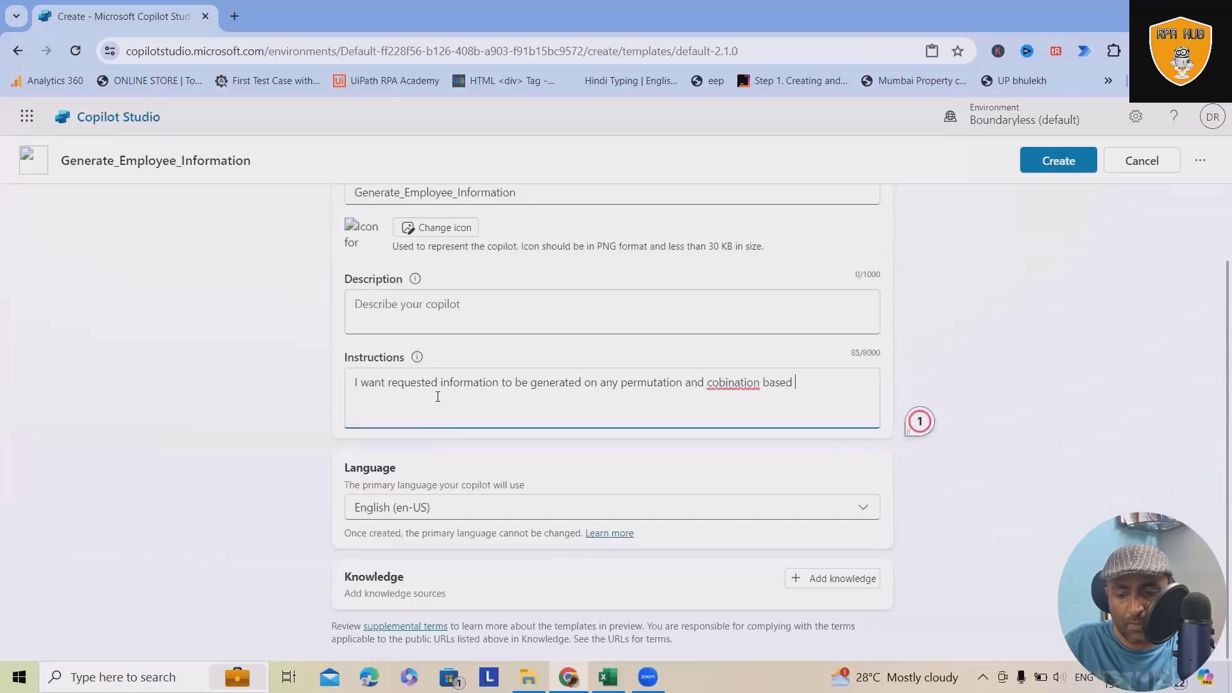
text(on either sala)
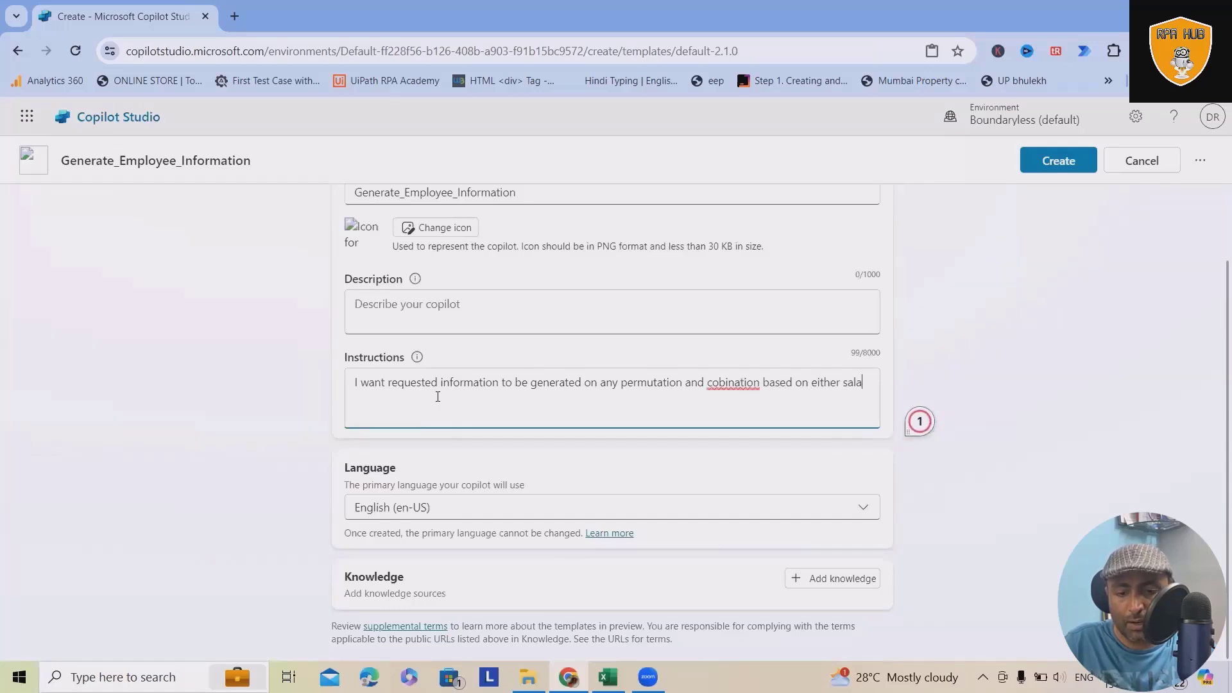
text(ry, age)
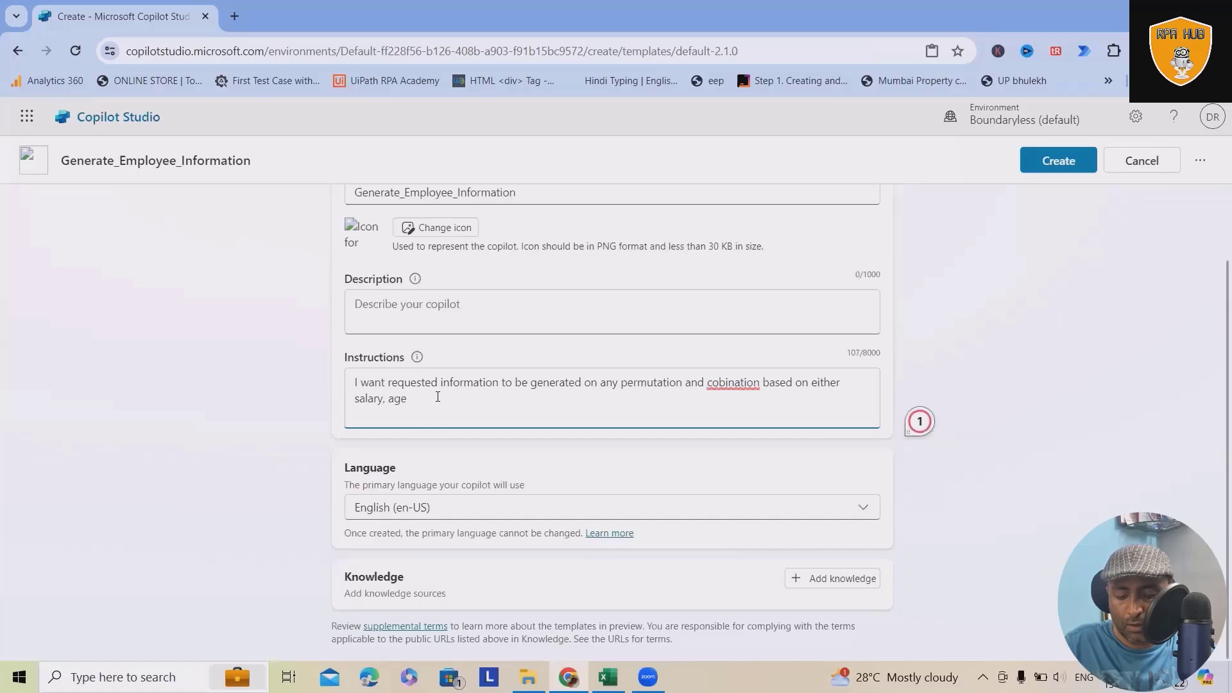
text( , employee name and lo)
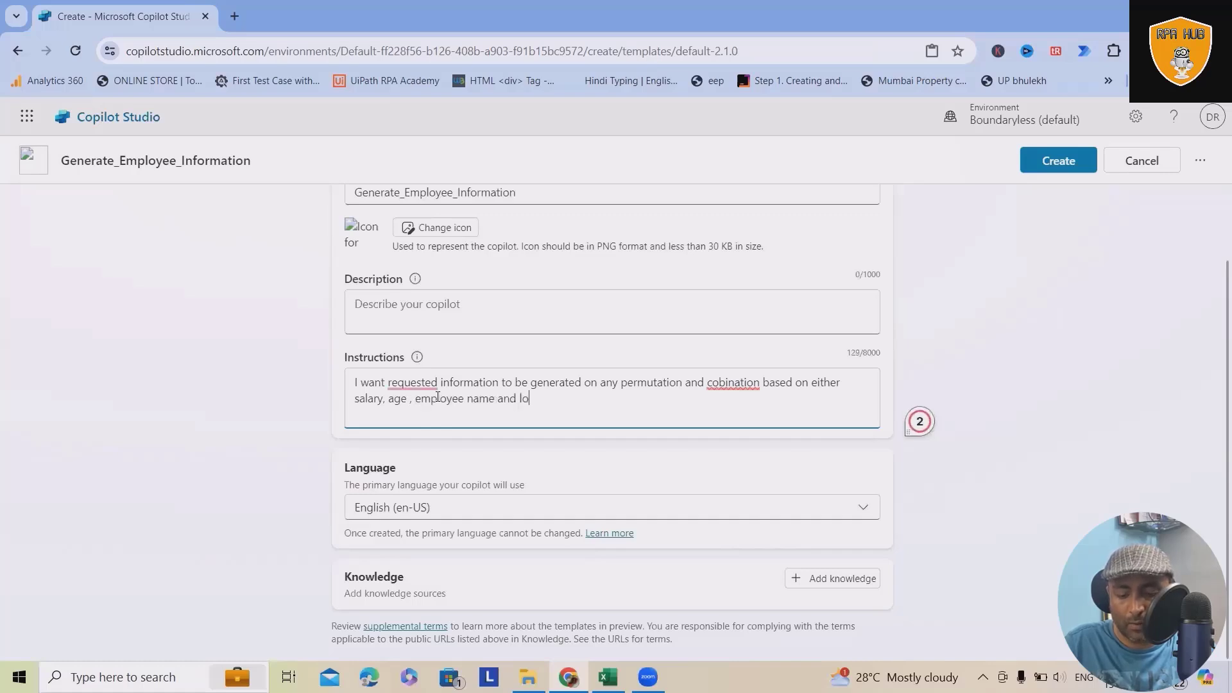
text(cation. Whenever us)
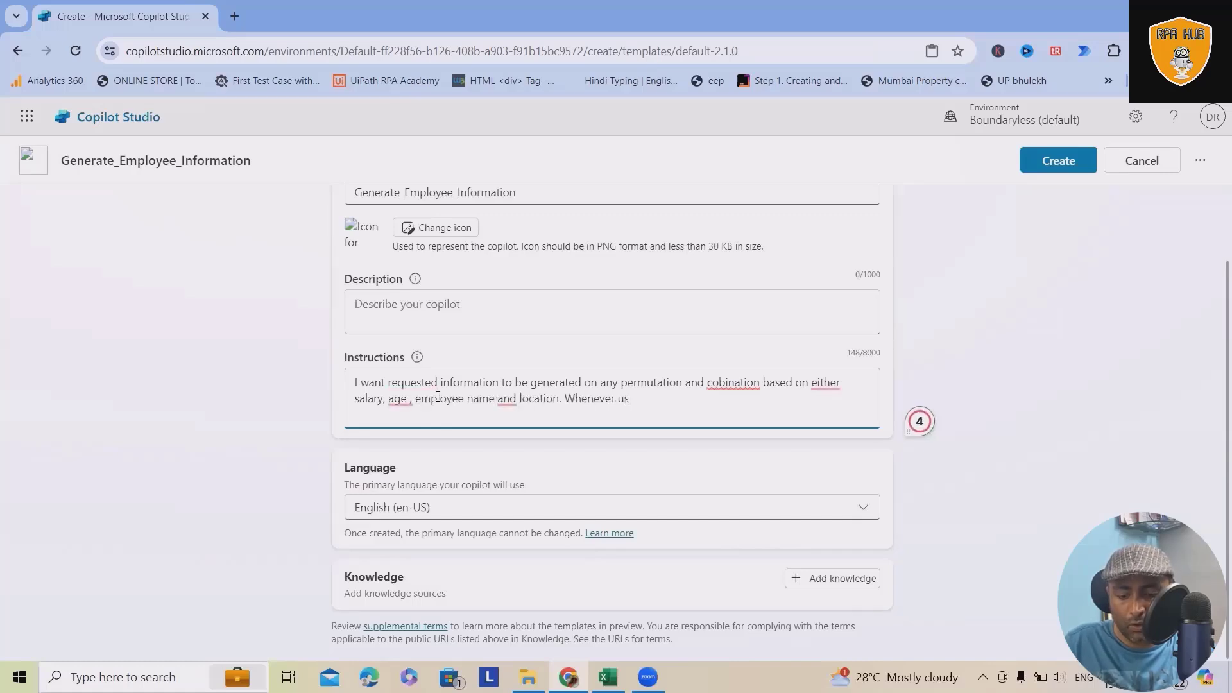
text(er will request mn)
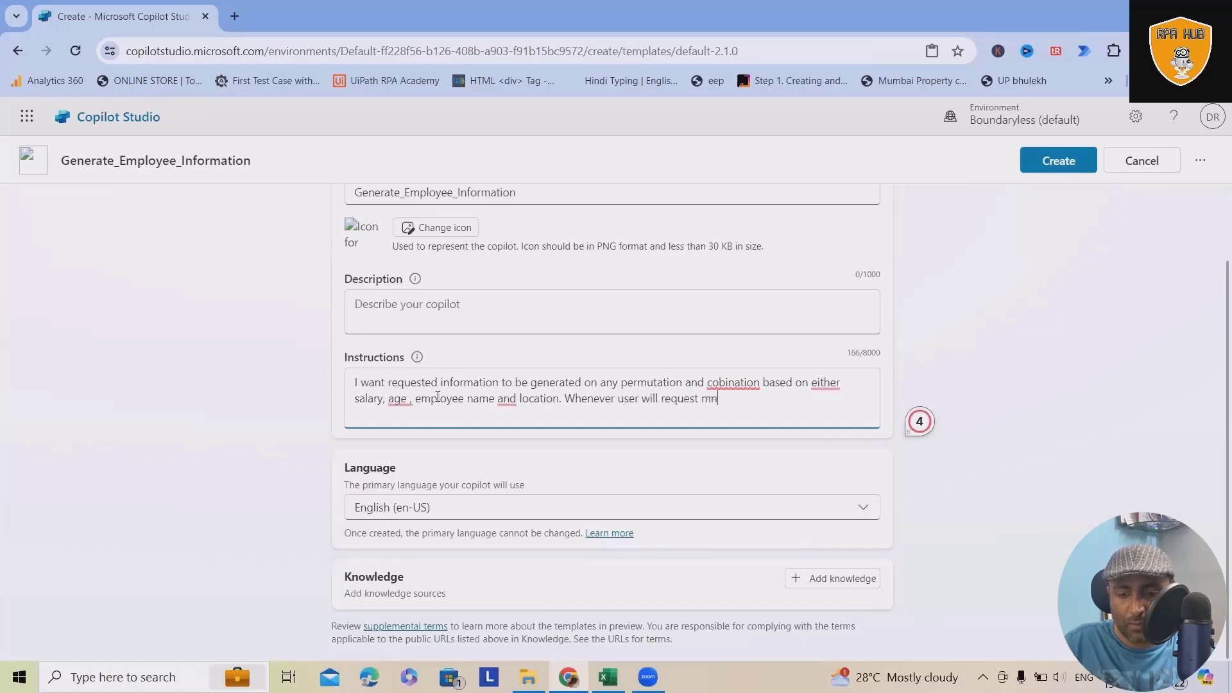
Step: Continue the Instructions with "Whenever user will request minimum, maximum and average of salary as well as age should be displayed"
key(BackSpace)
text(inimum, maximum and )
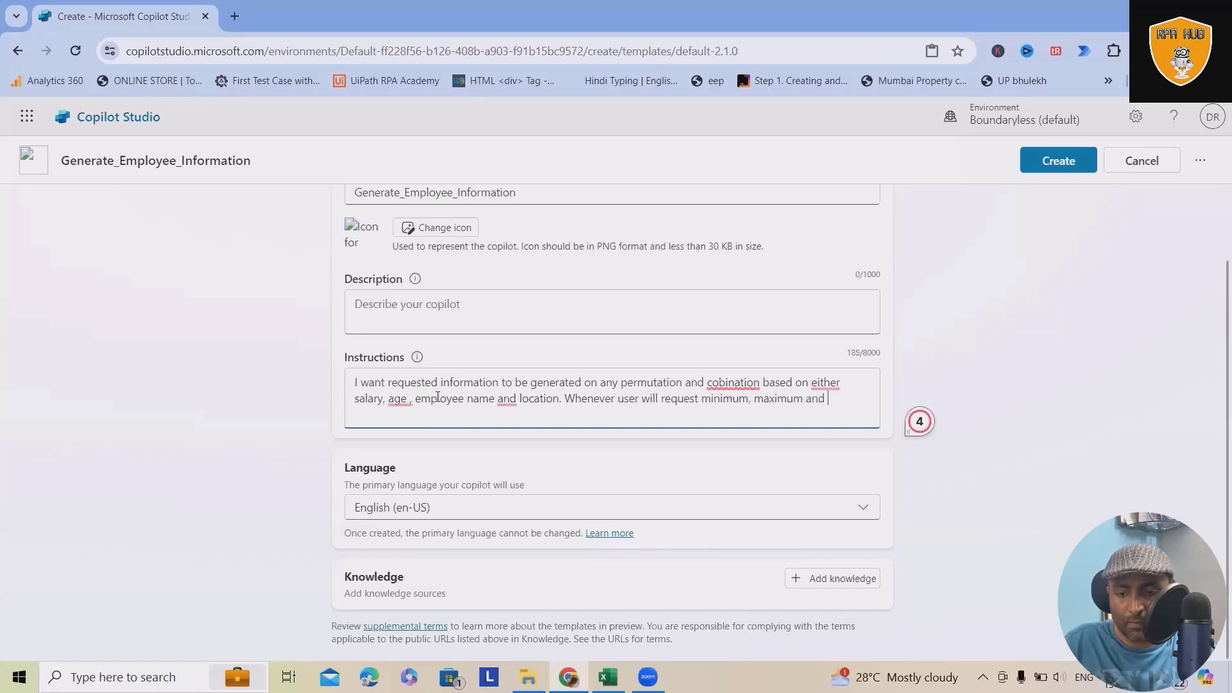
text(agv)
key(BackSpace)
text(erage of salary)
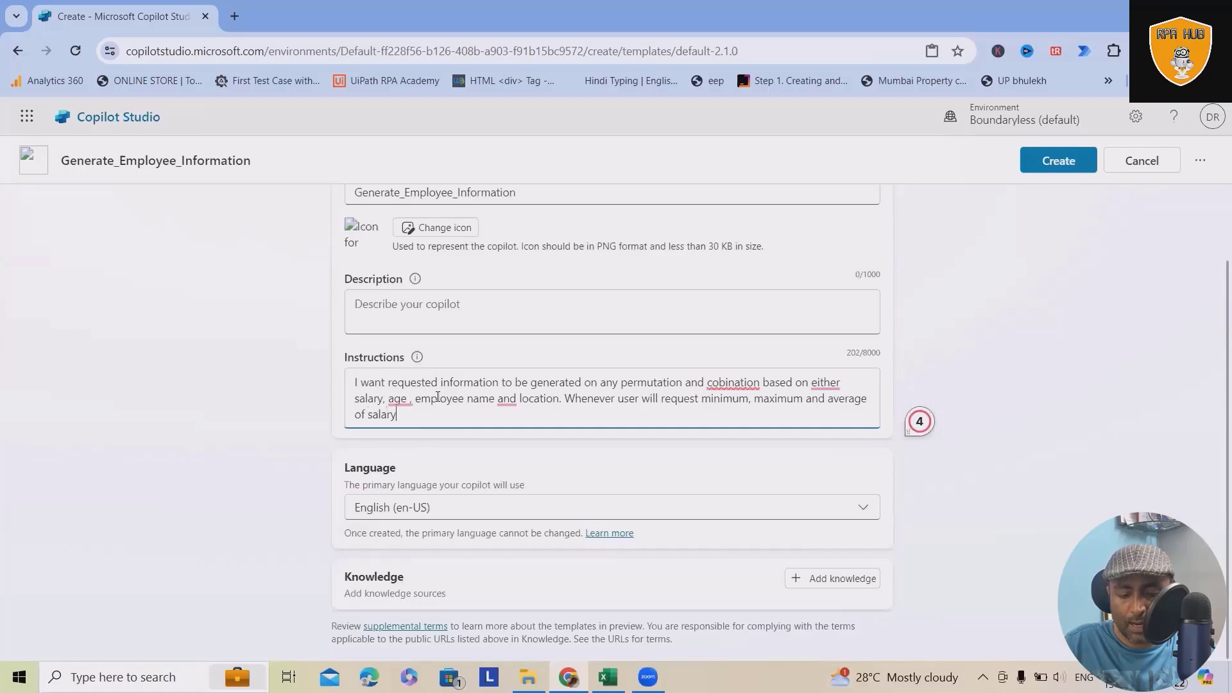
text( as well as age )
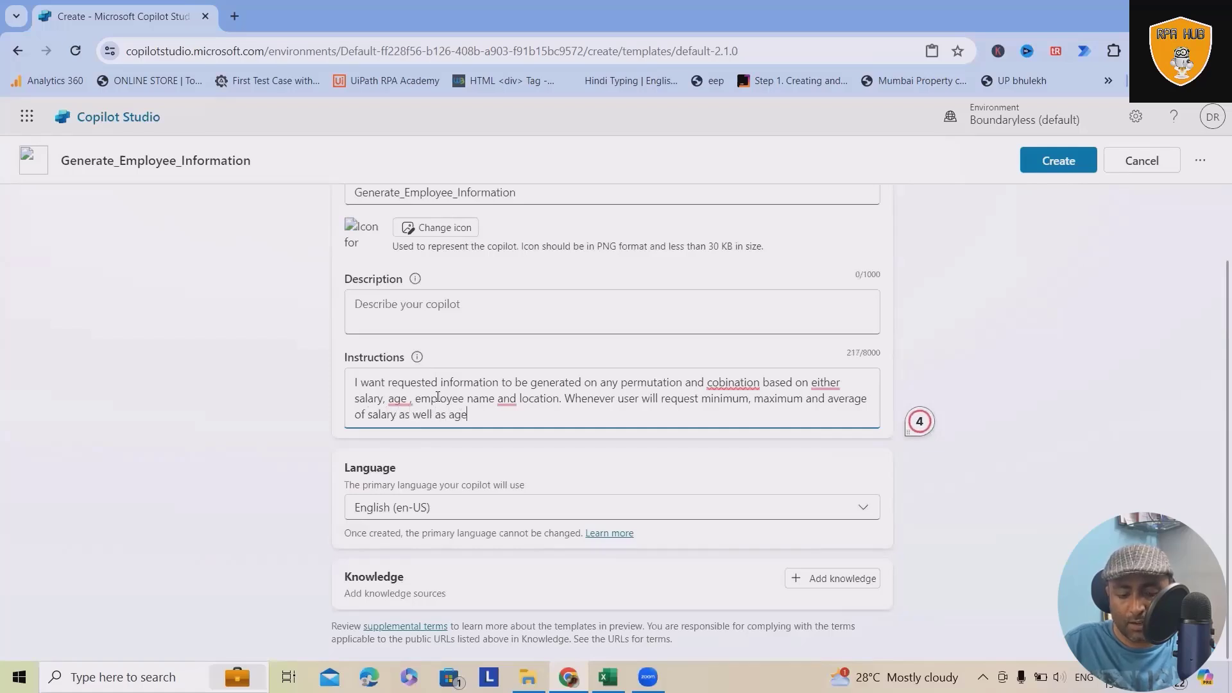
text(should be displayed)
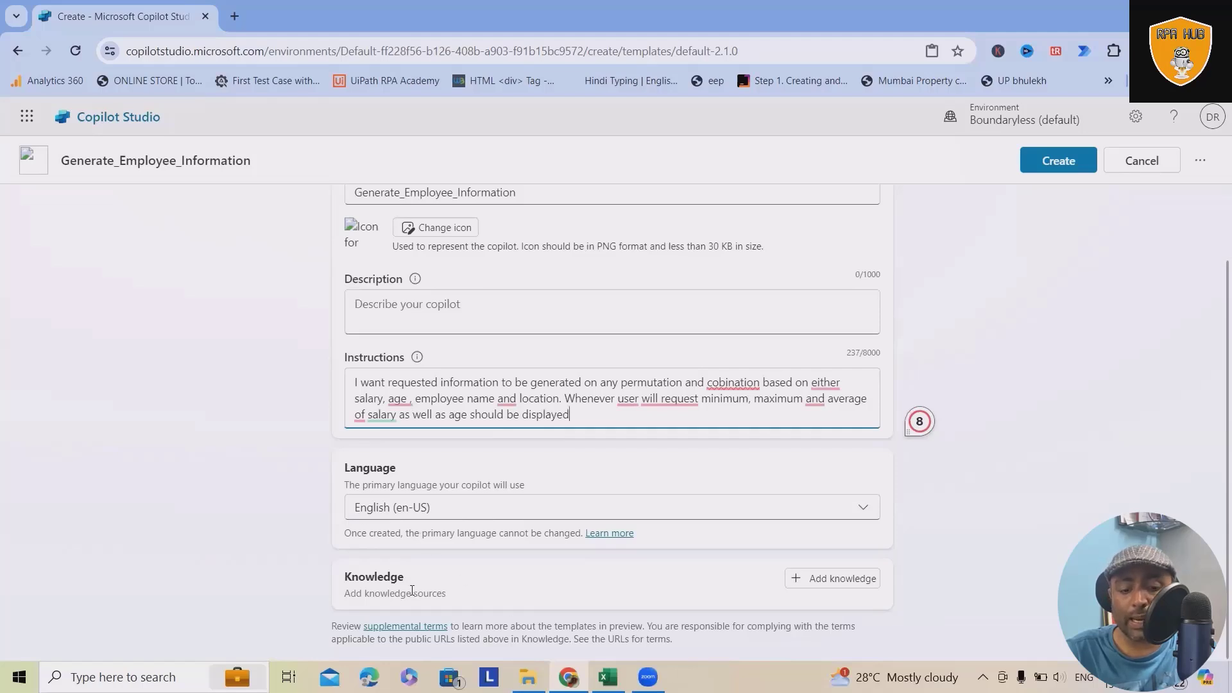
Step: Look over the knowledge sources offered at creation, and create the copilot without adding any
click(819, 587)
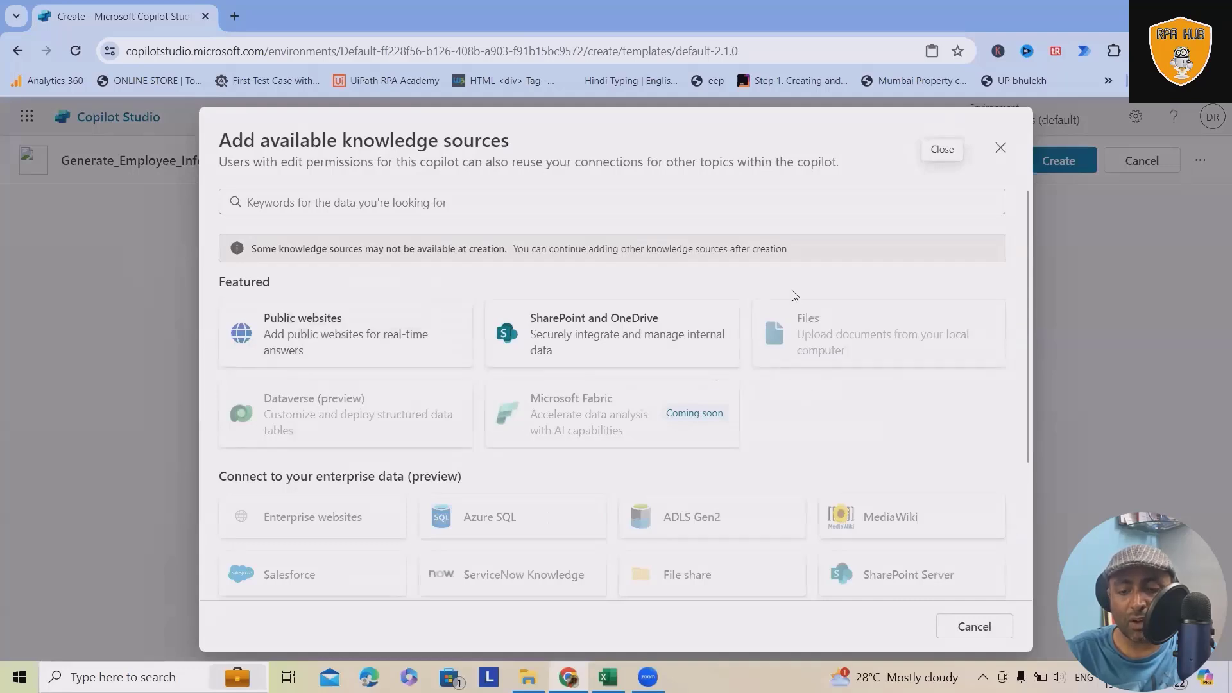
click(1009, 152)
click(1051, 165)
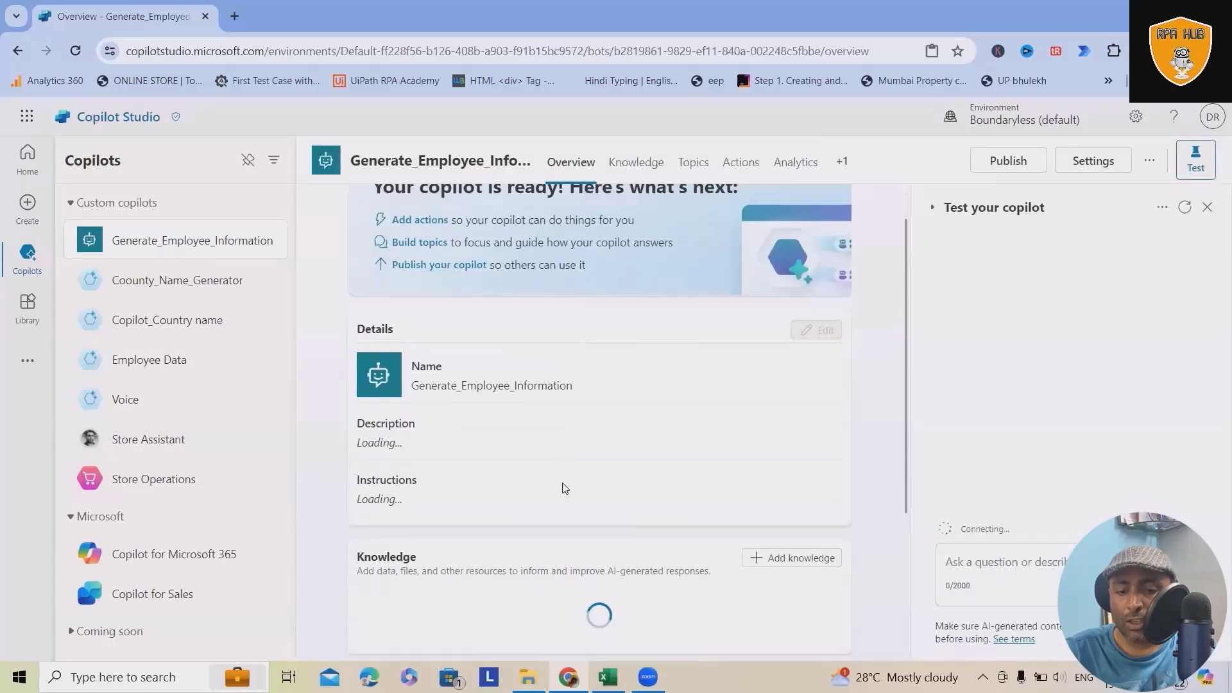
Step: Add the Employee_Data CSV file from Downloads as a knowledge source, viewing its data in Excel before uploading
scroll(563, 490, down, 3)
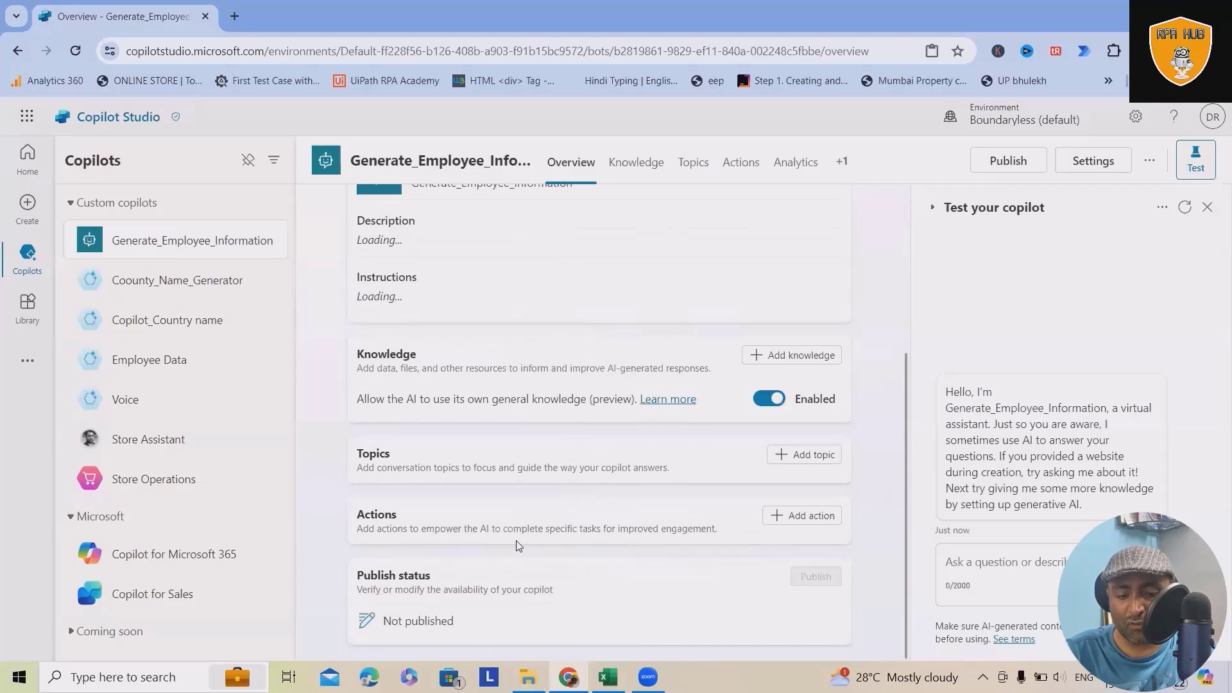
scroll(520, 545, up, 1)
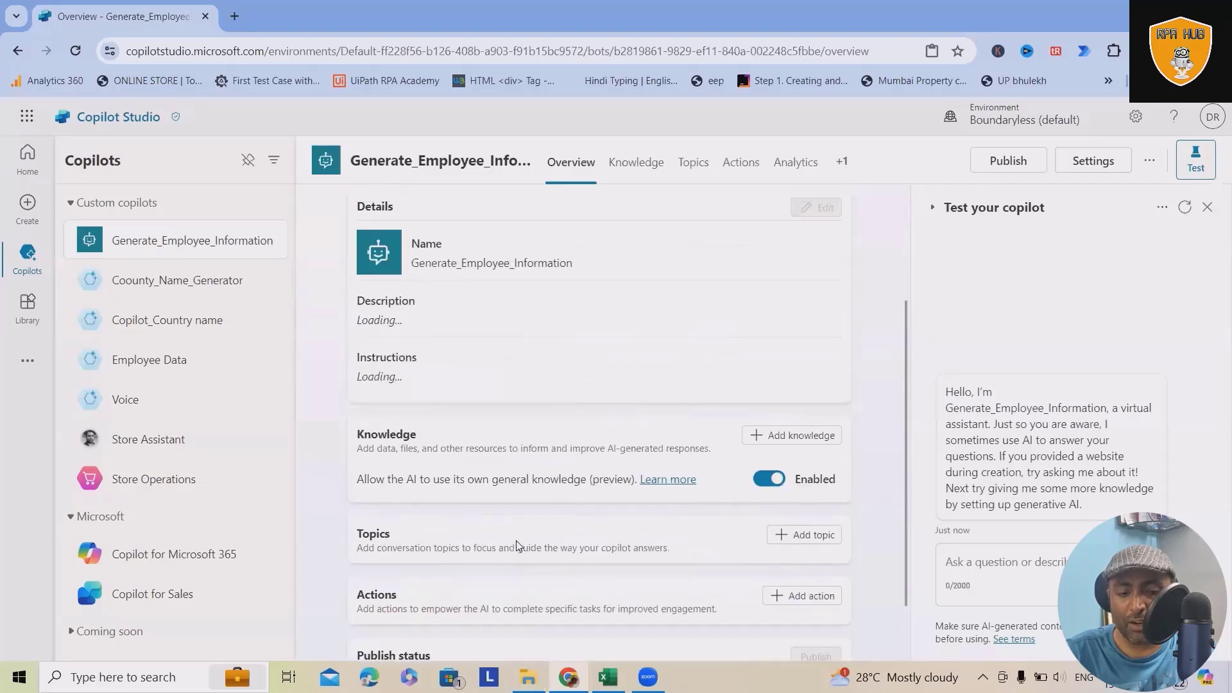
click(786, 435)
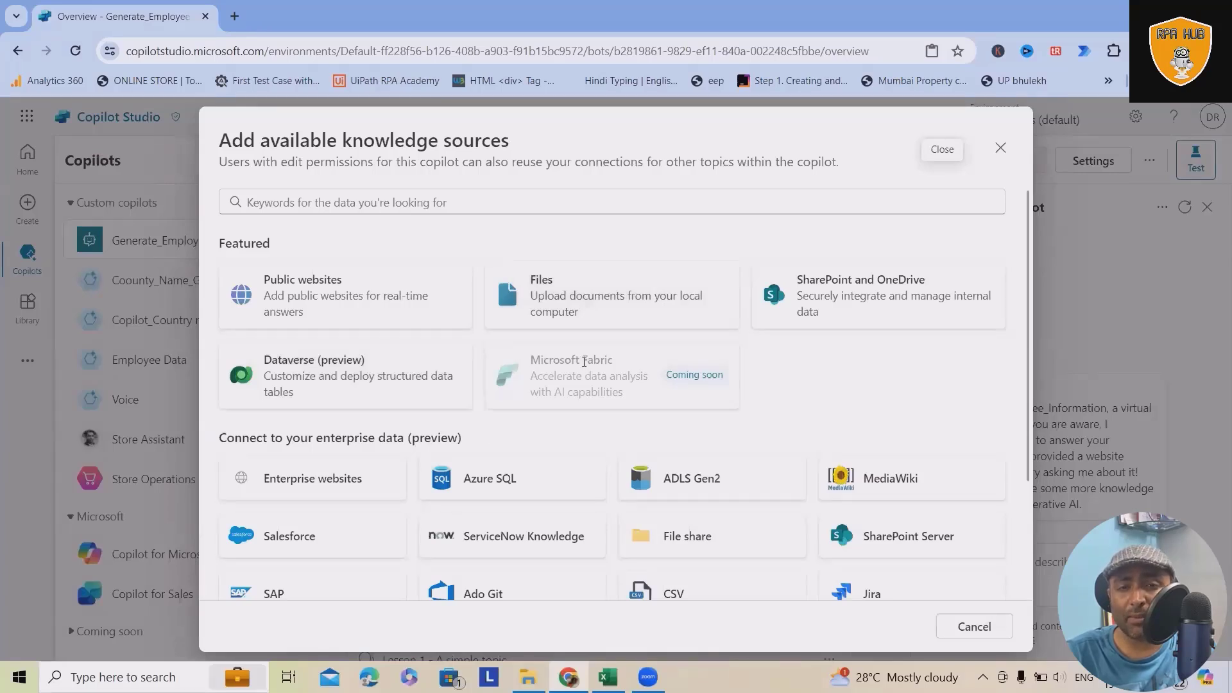
click(629, 330)
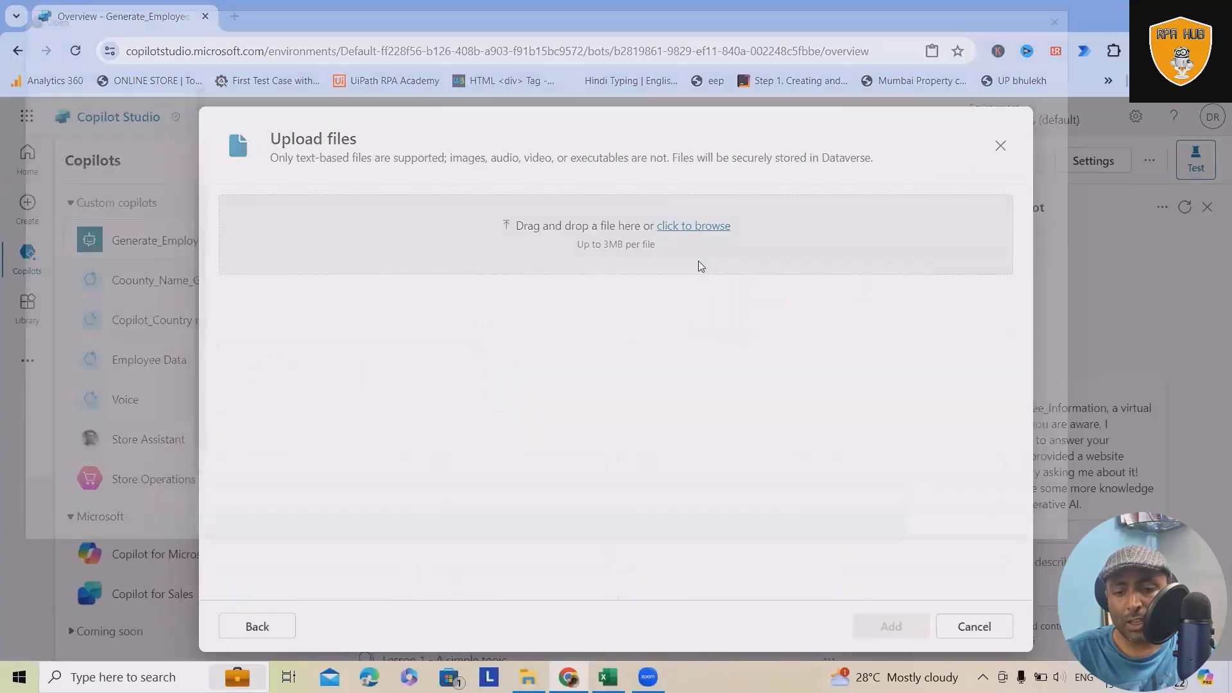
click(698, 263)
click(251, 169)
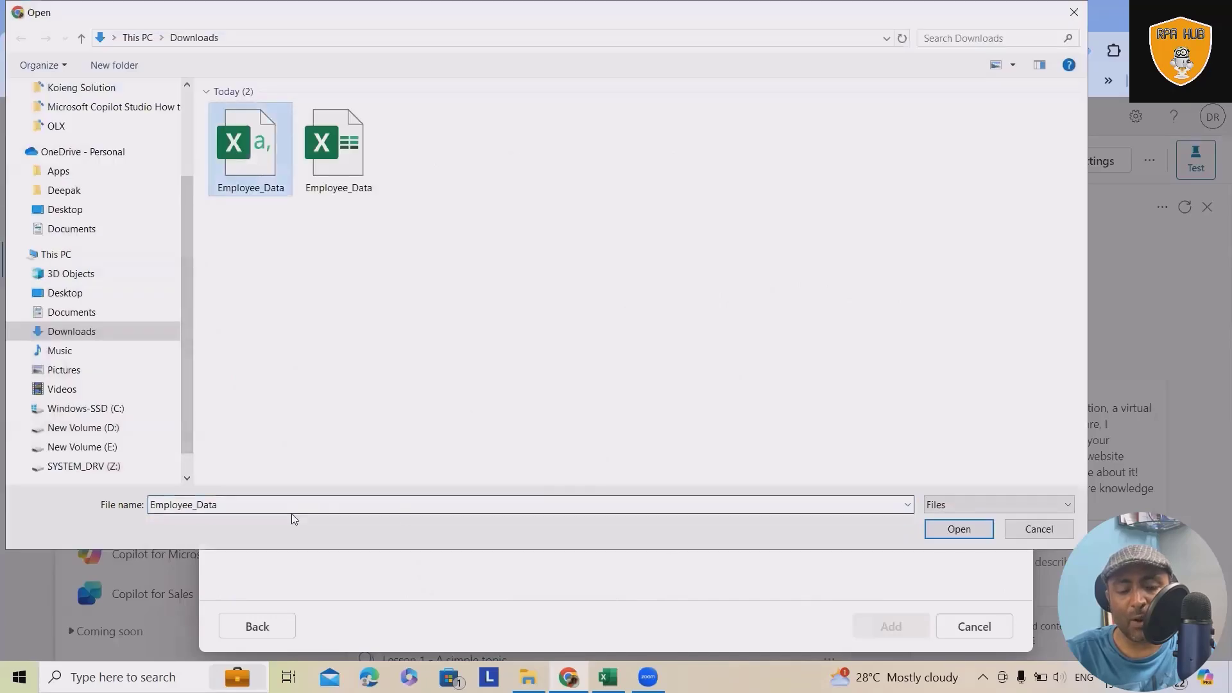
click(604, 677)
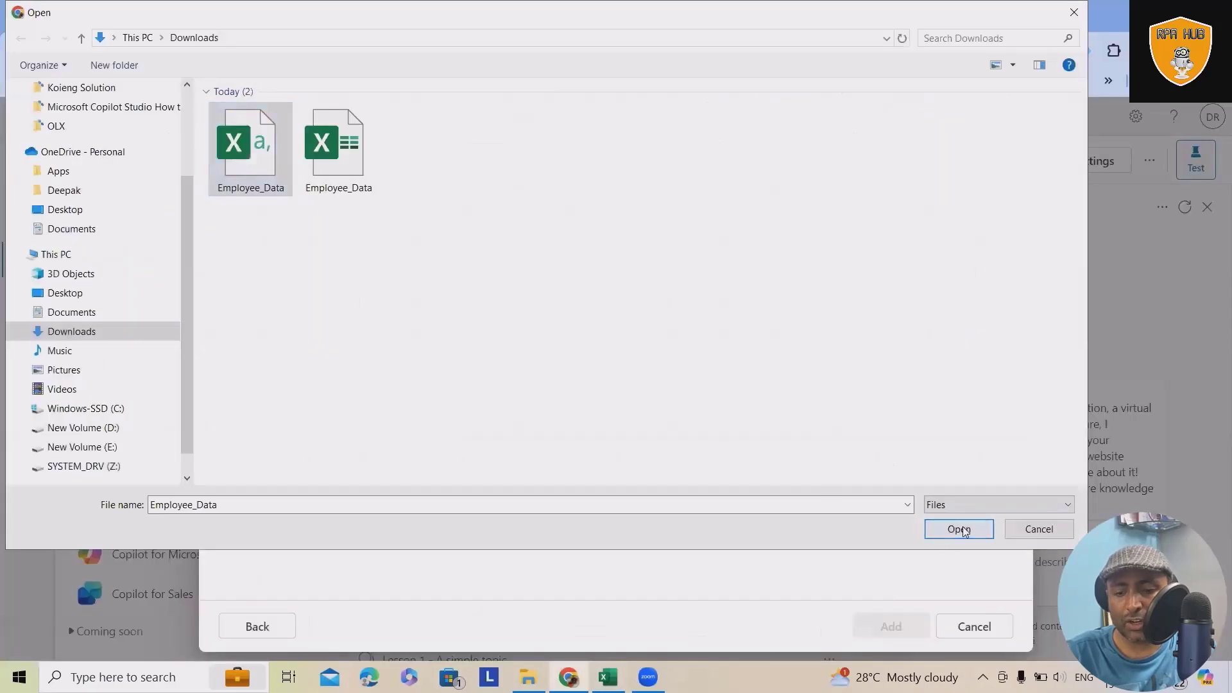
click(959, 529)
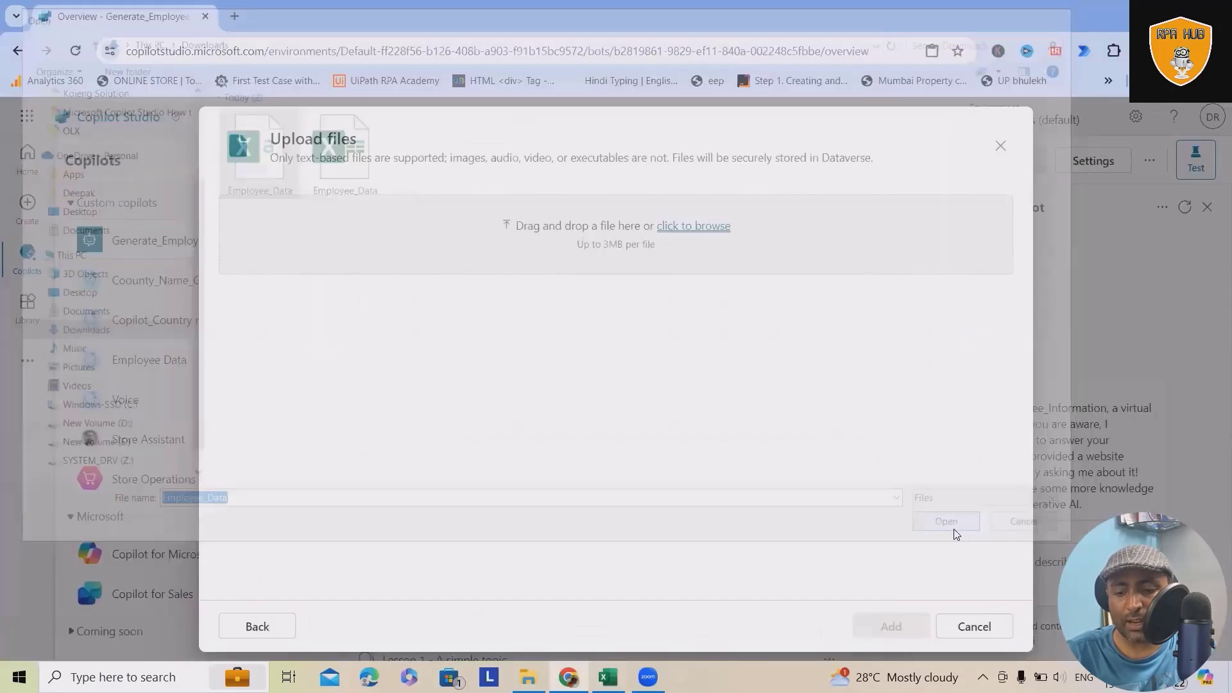
click(890, 626)
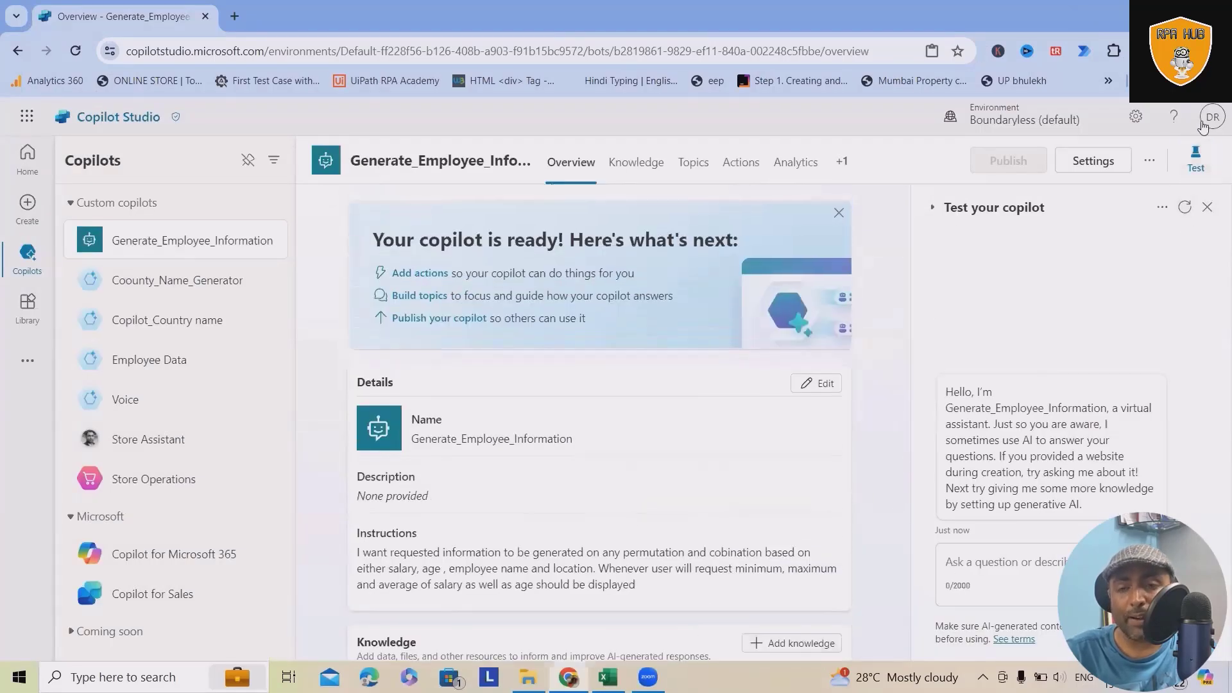
Step: Ask Generate_Employee_Information in the test chat "I want employee name with salary value of maximum"
click(1196, 161)
click(1196, 162)
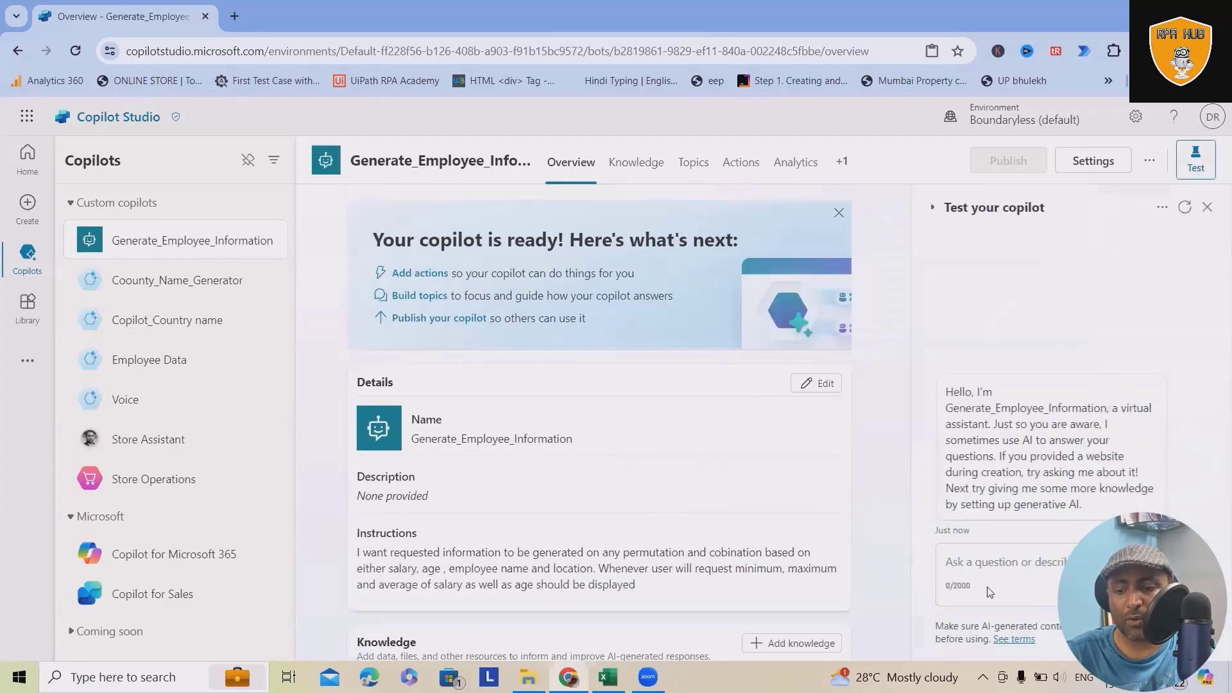
click(998, 558)
text(I want )
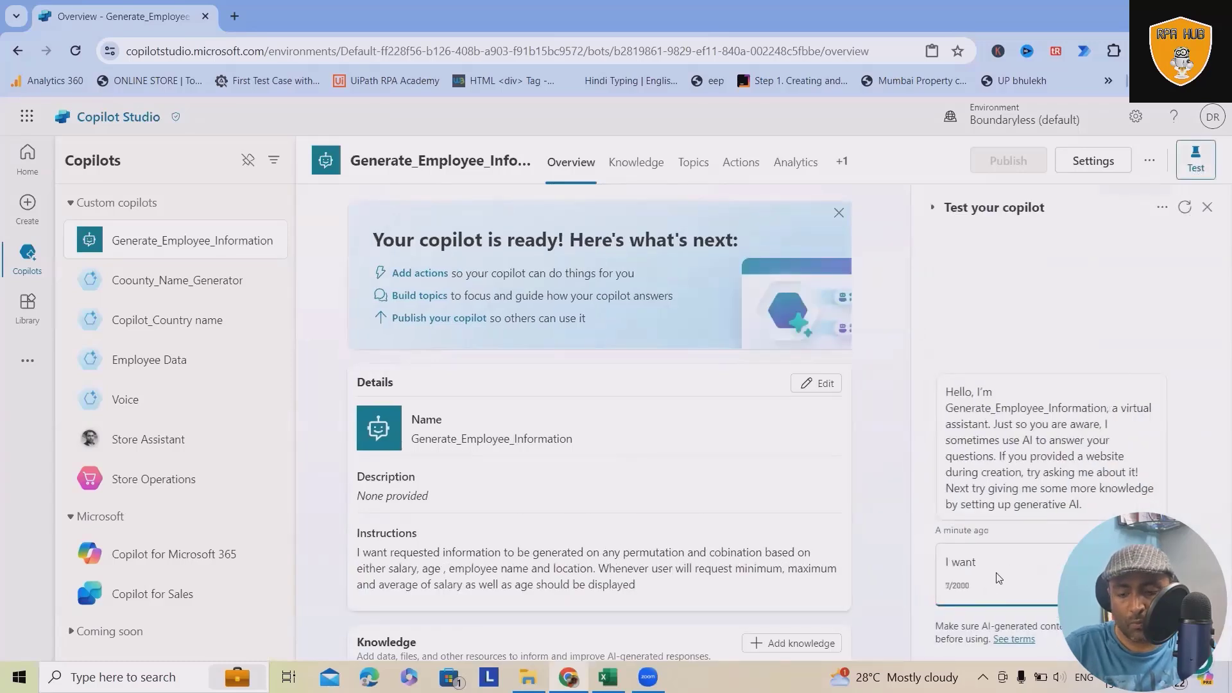
text(employee name w)
text(i)
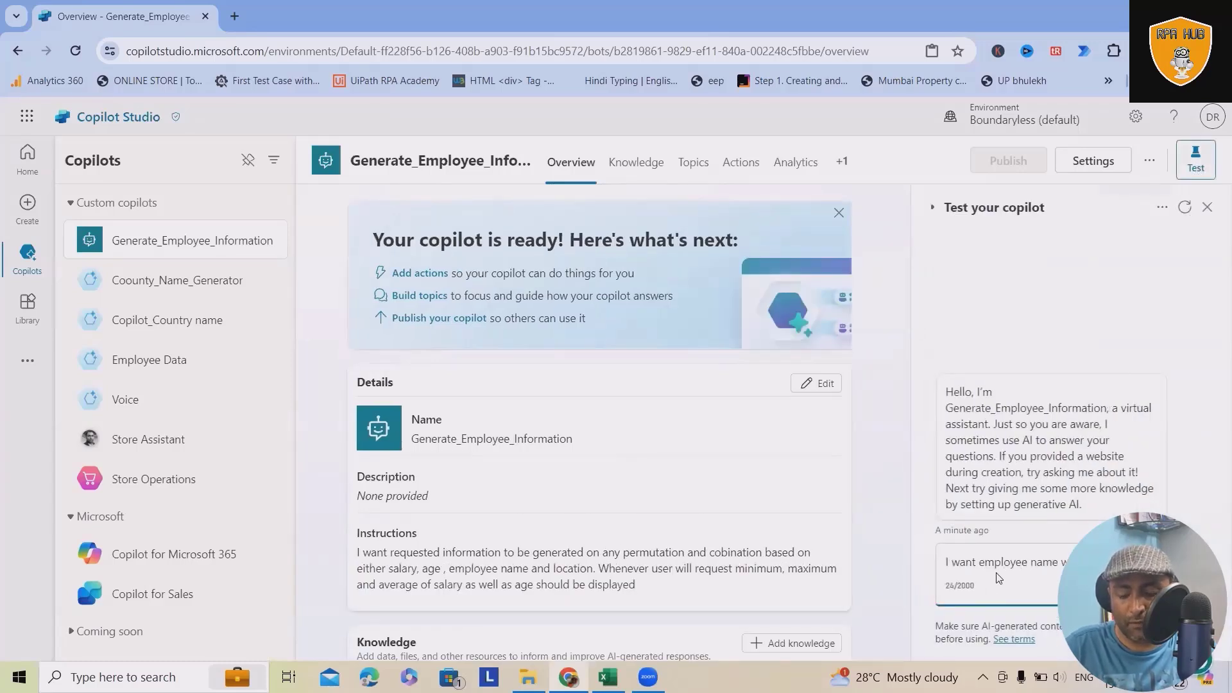
text(th minimum salar)
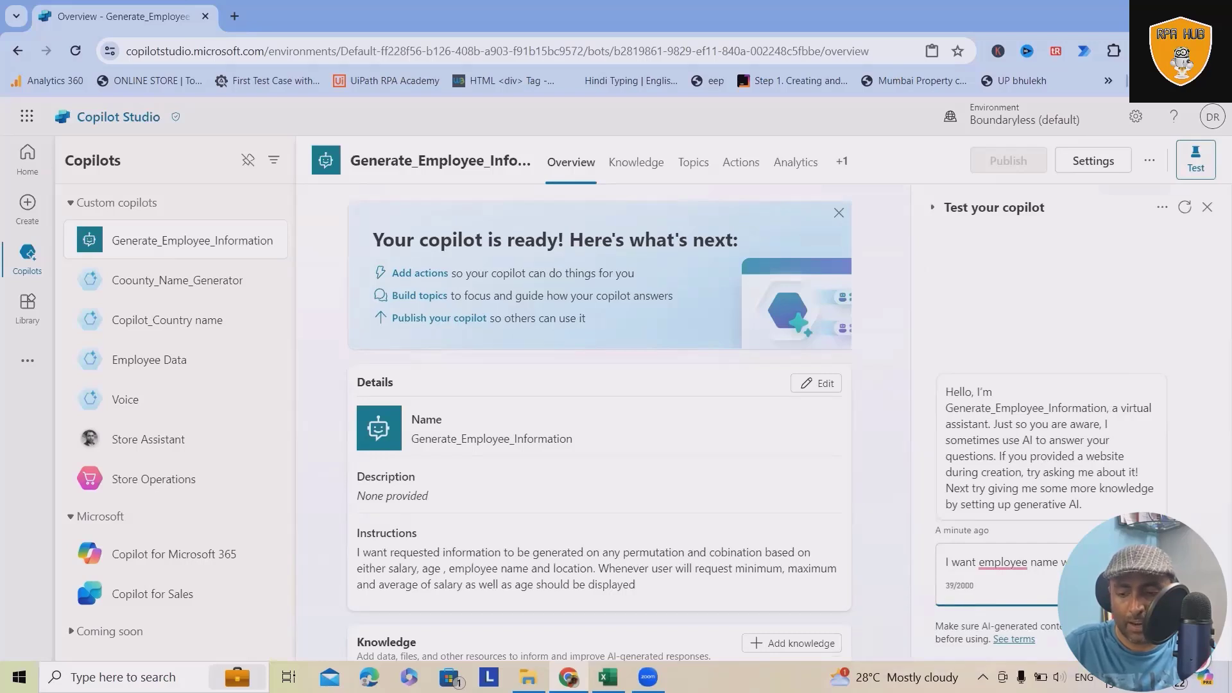
text(y a)
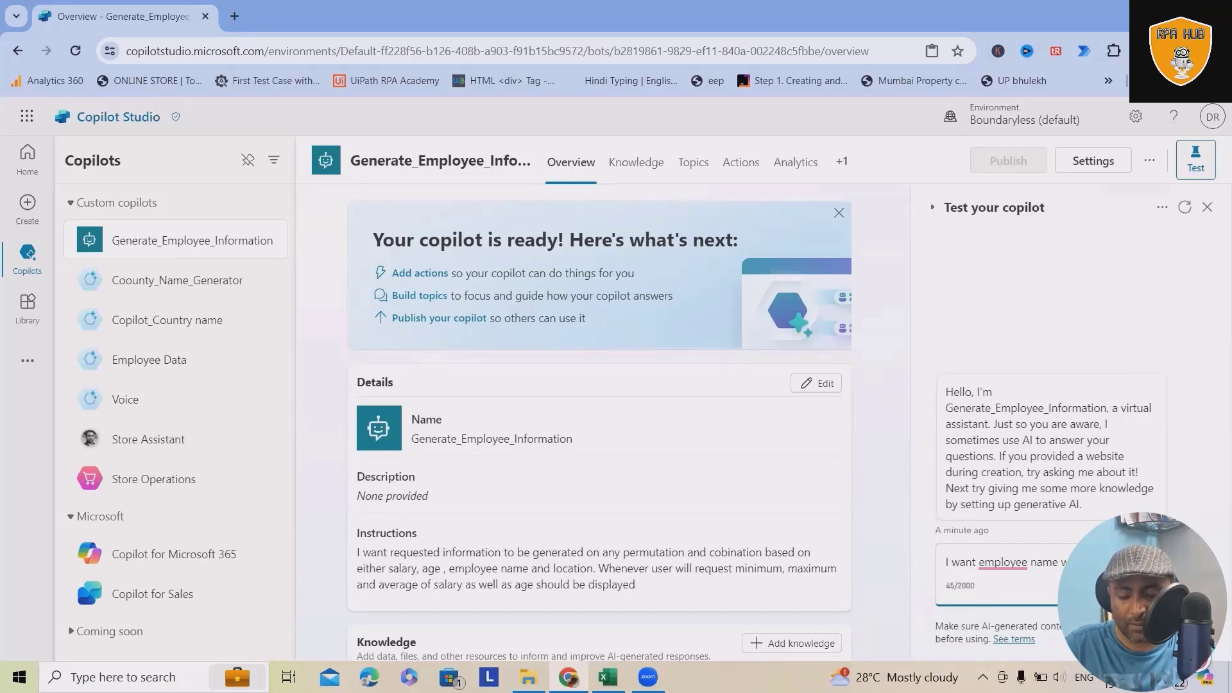
text(imum)
key(Return)
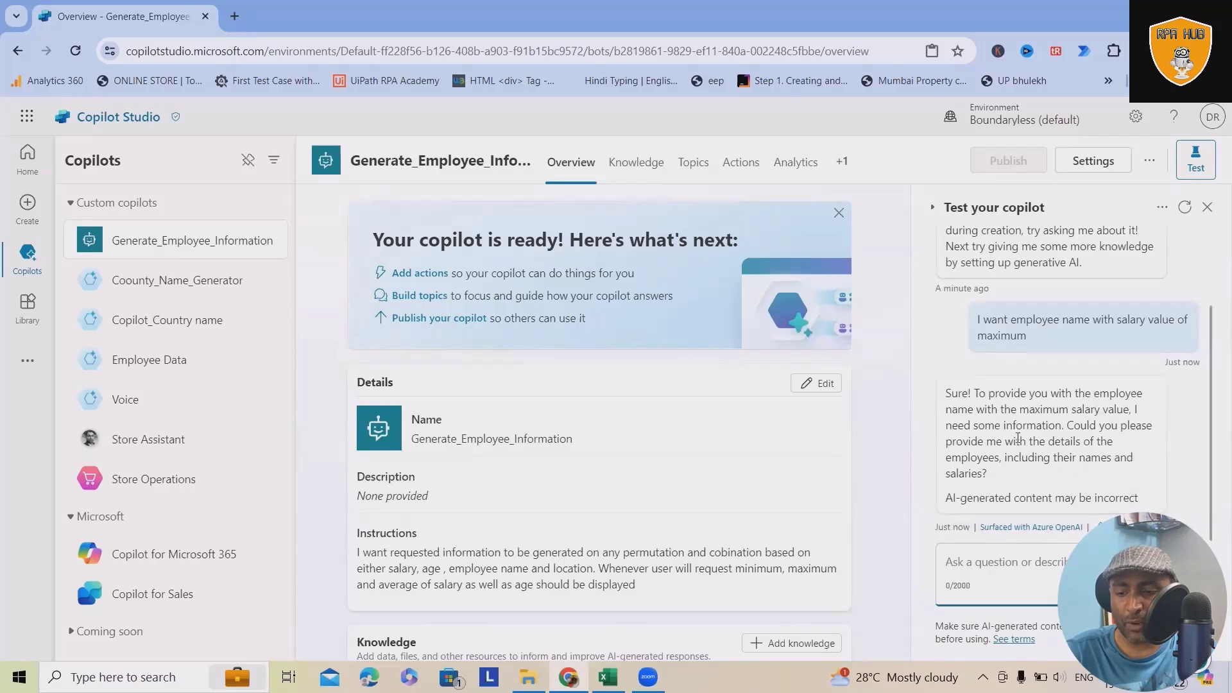
Step: Update the Conversational boosting topic using Edit with Copilot with the request "Provide minimum, maximum, average and sum of salary and age"
click(1058, 423)
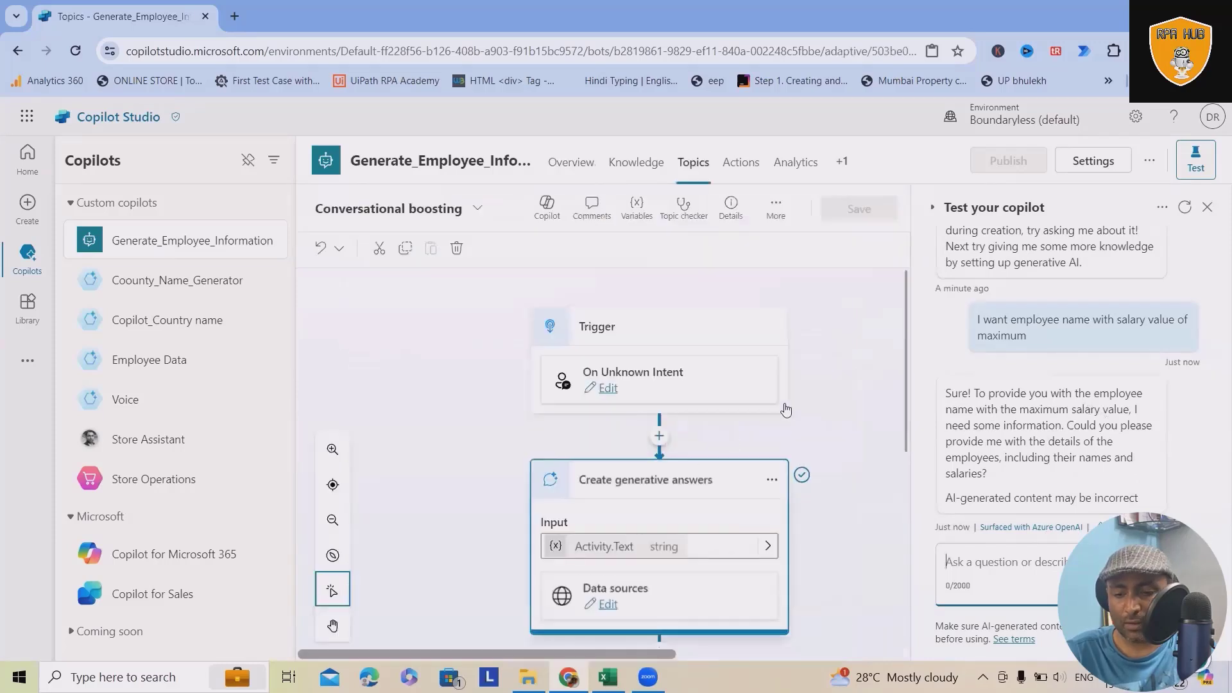
scroll(602, 481, down, 3)
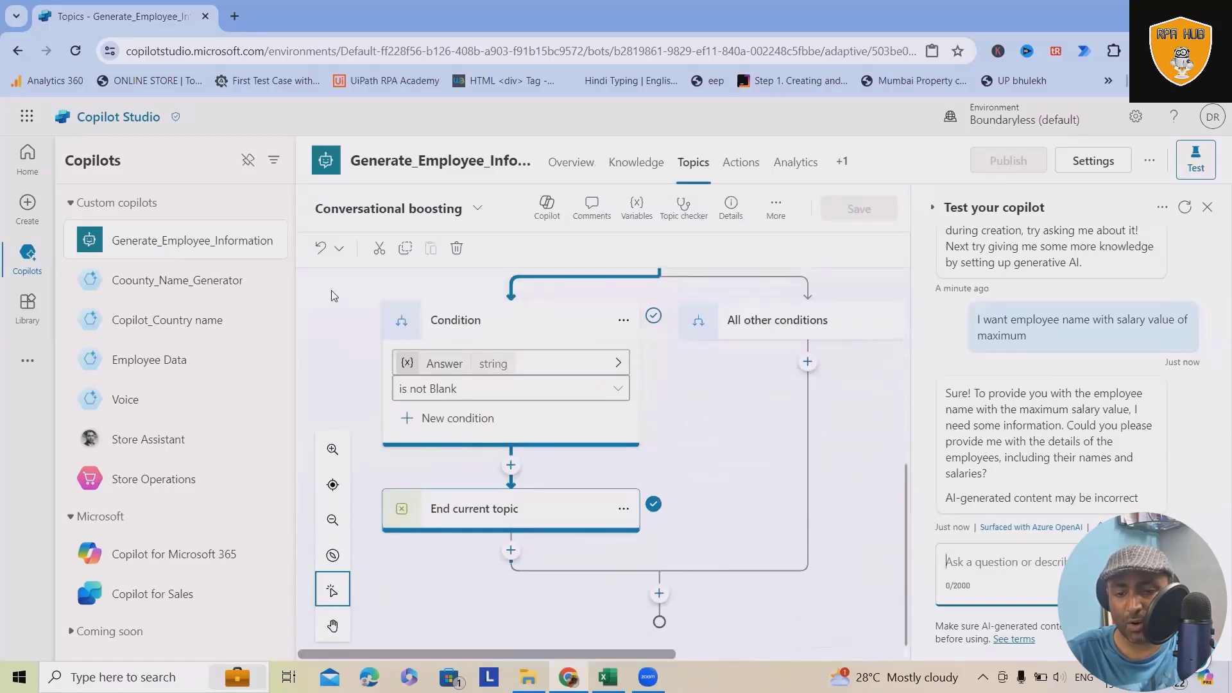
click(547, 206)
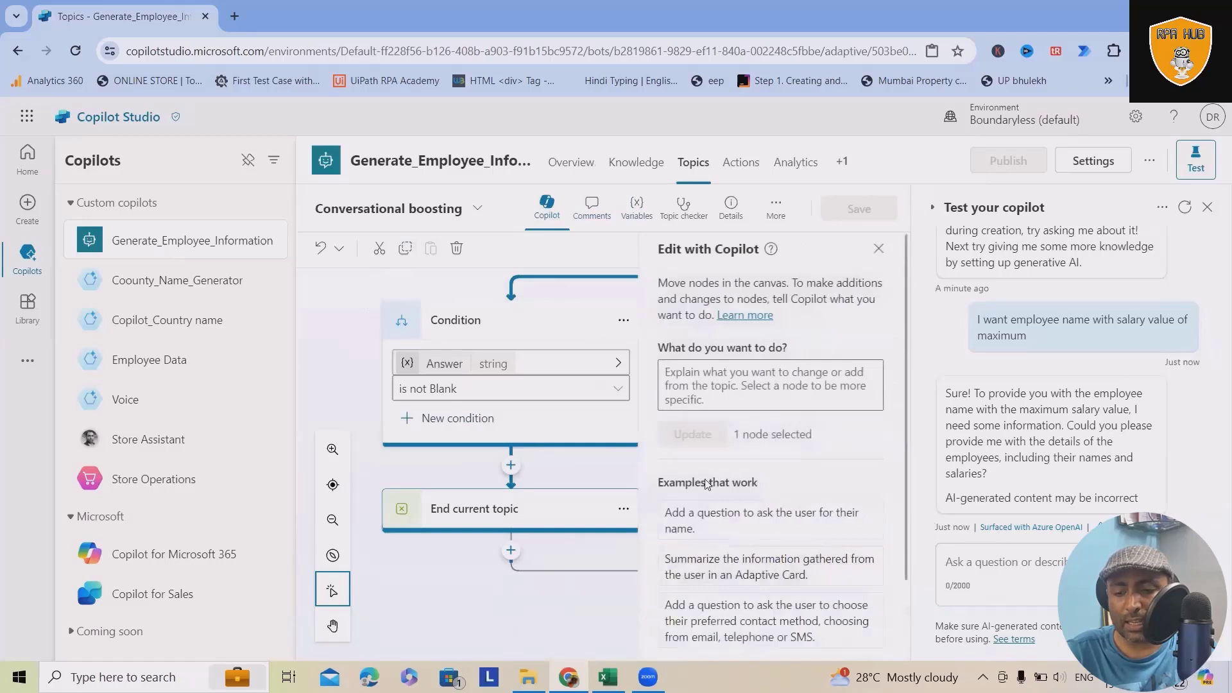
click(768, 389)
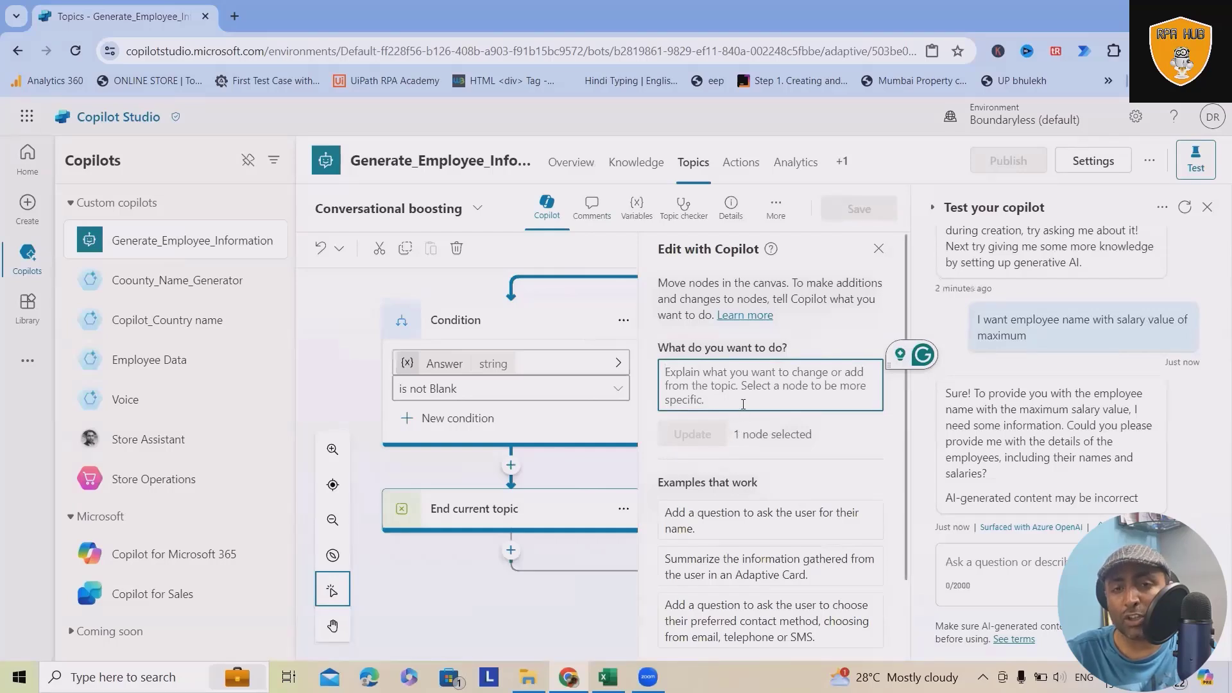
text(Provide m)
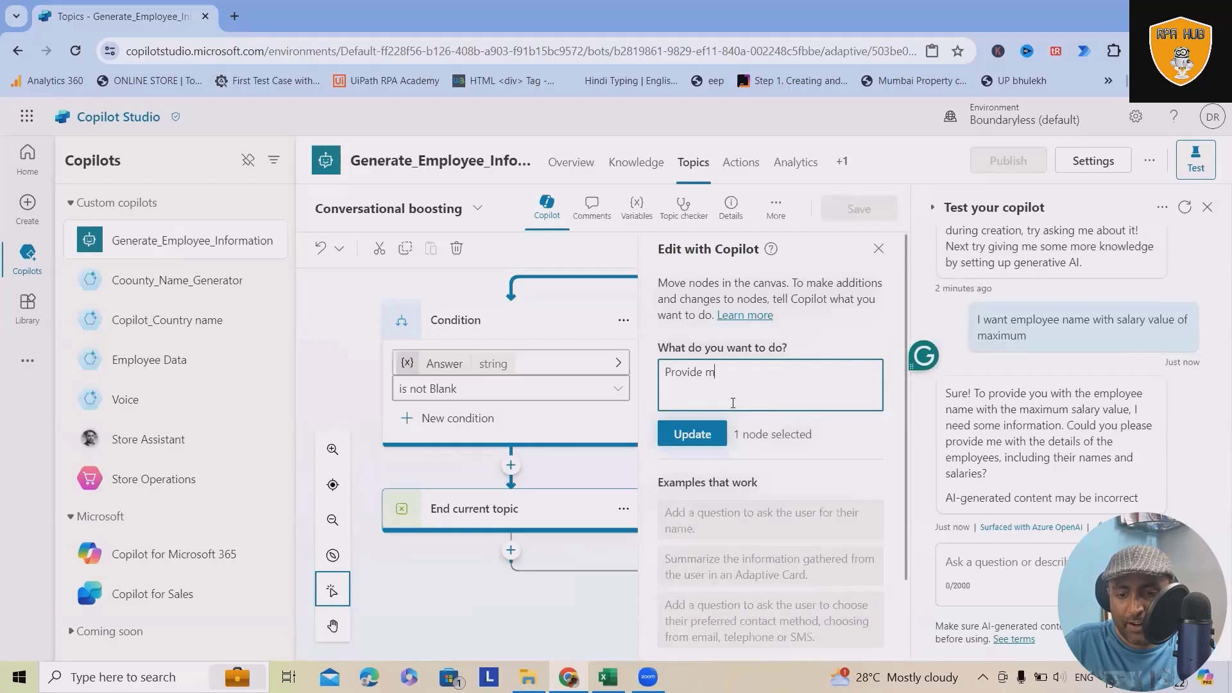
text(inimum, maximum)
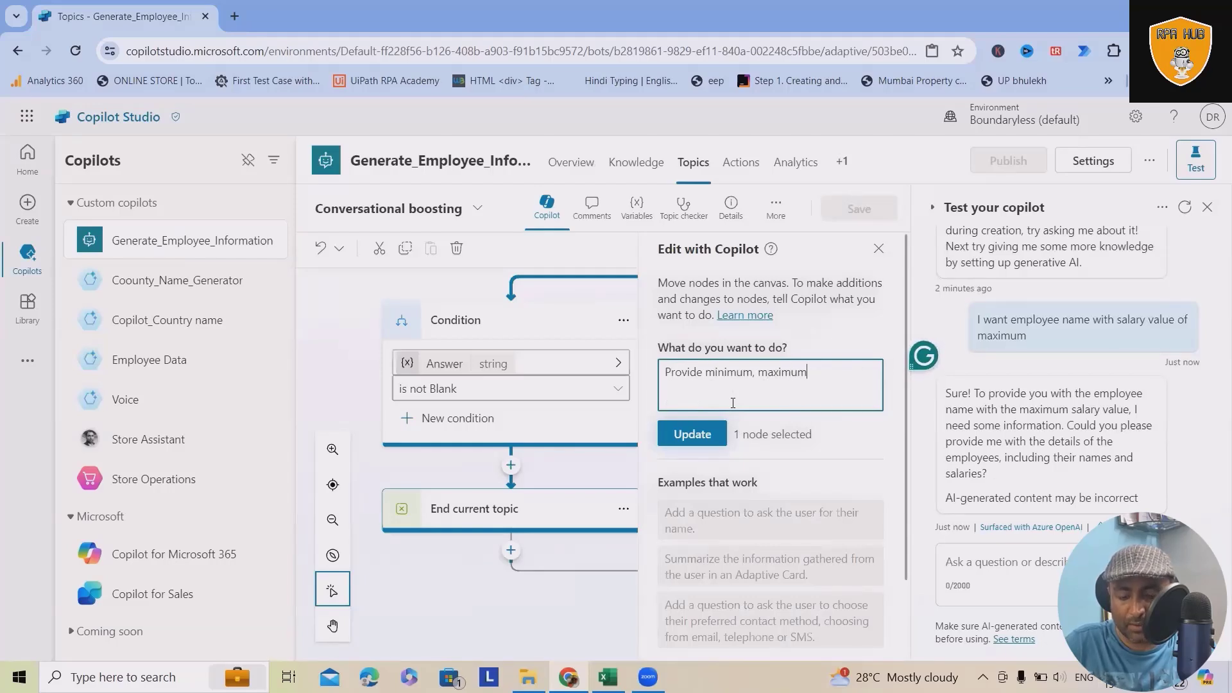
text(, average and sum )
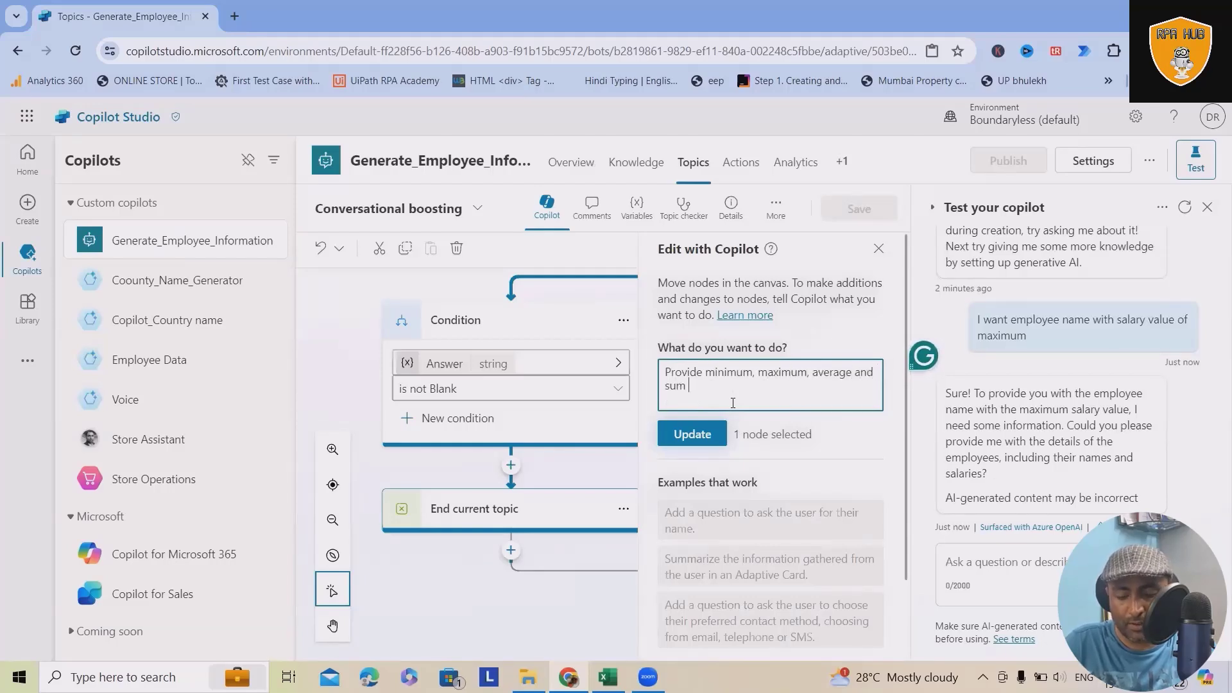
text(of salary and)
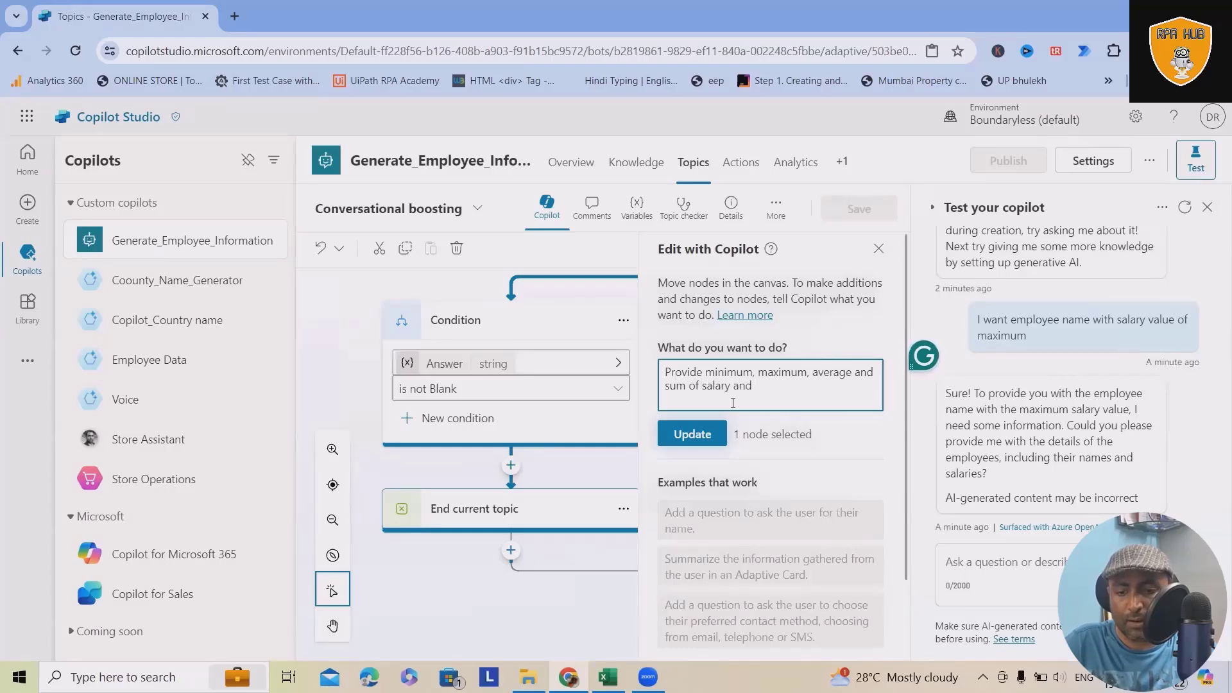
text( age)
click(692, 433)
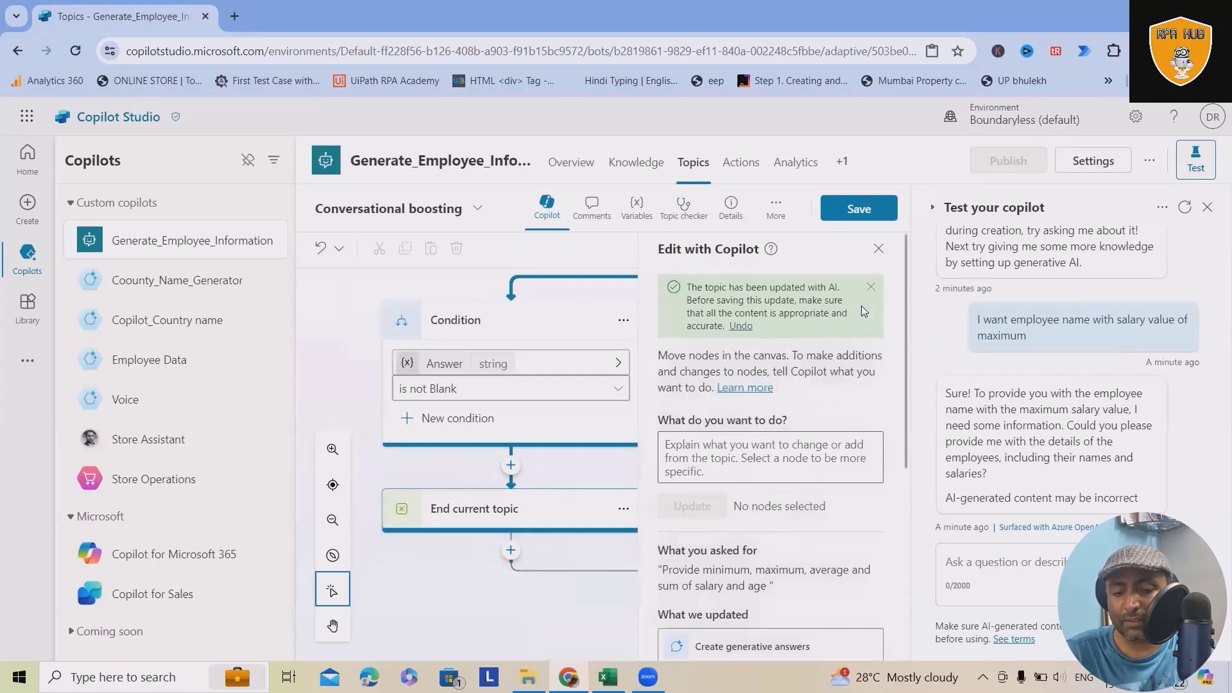
click(878, 252)
Step: Look over the updated topic flow, and test the copilot by asking "Give me Employee name whos salary is maximum"
scroll(658, 488, down, 3)
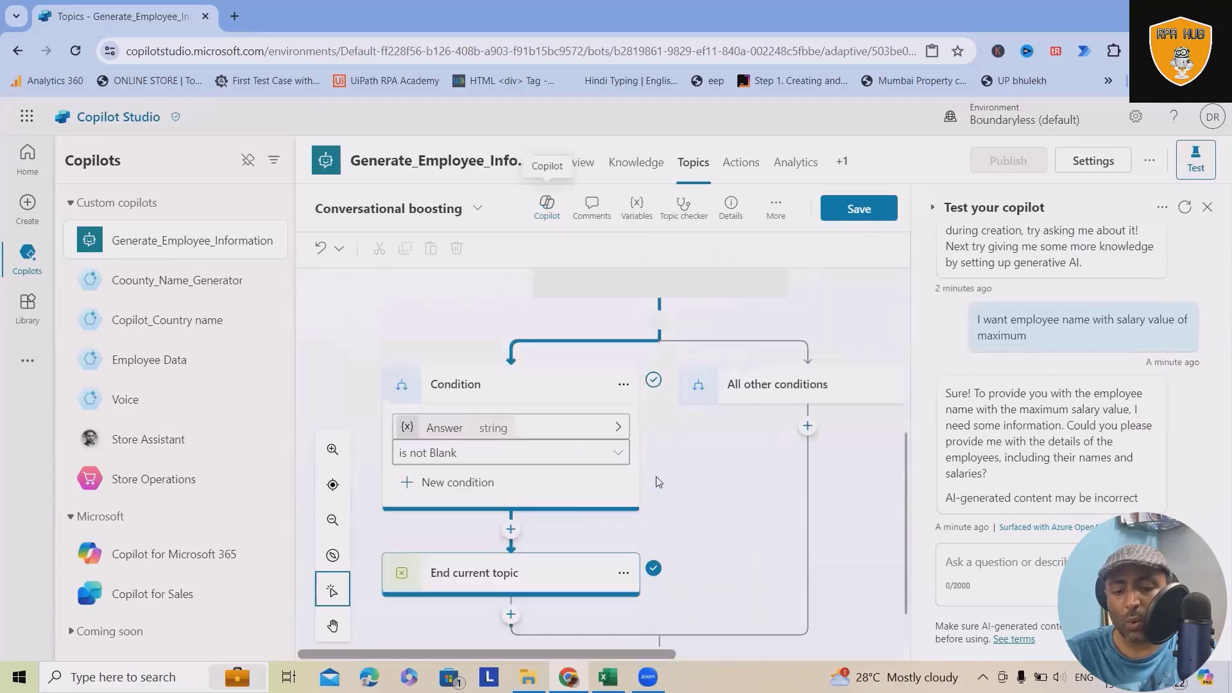
scroll(683, 473, down, 8)
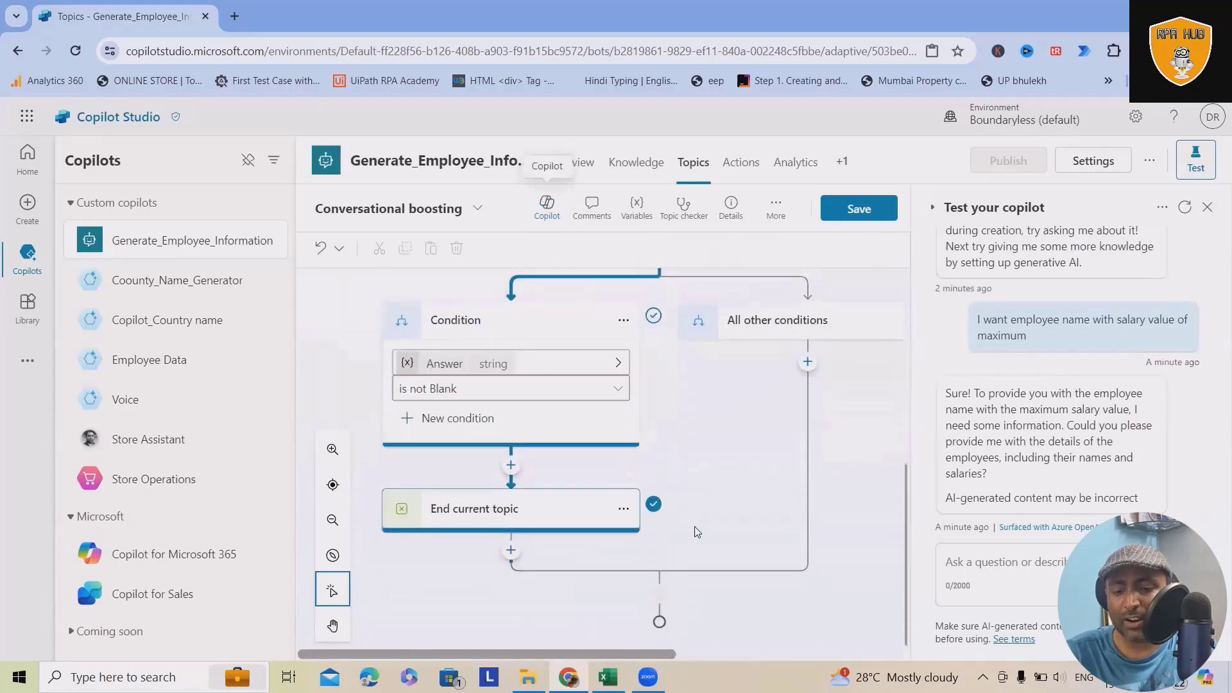
scroll(748, 587, up, 10)
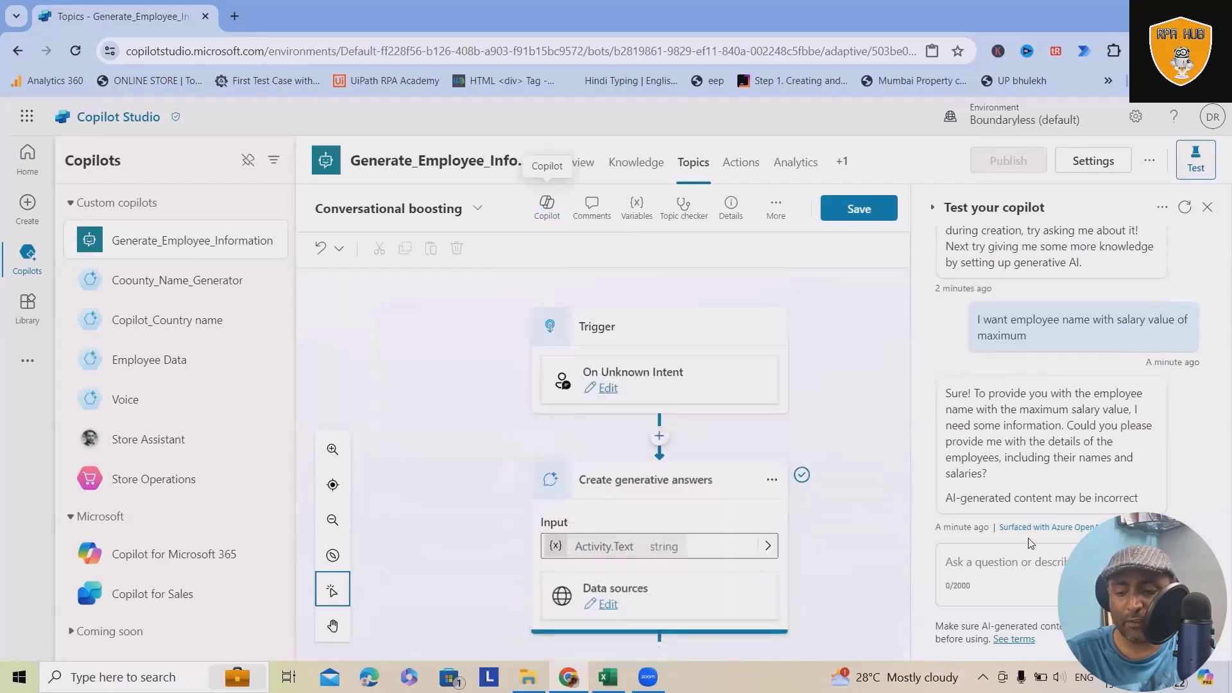
click(1019, 562)
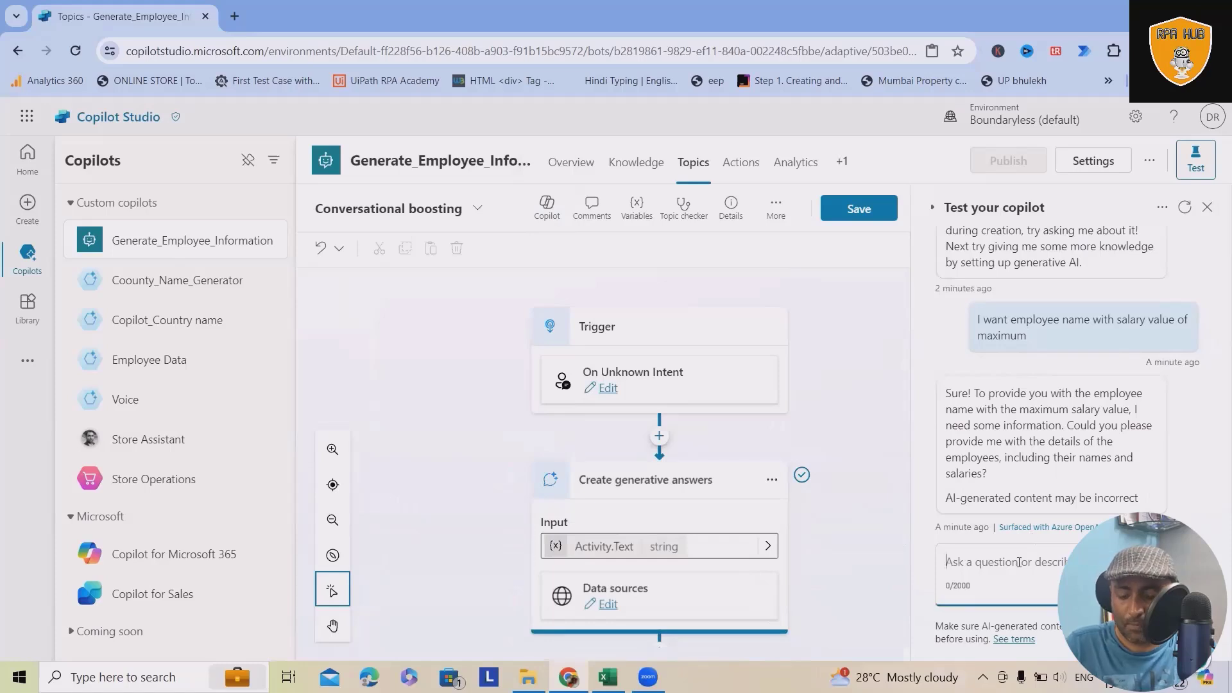
text(Give me )
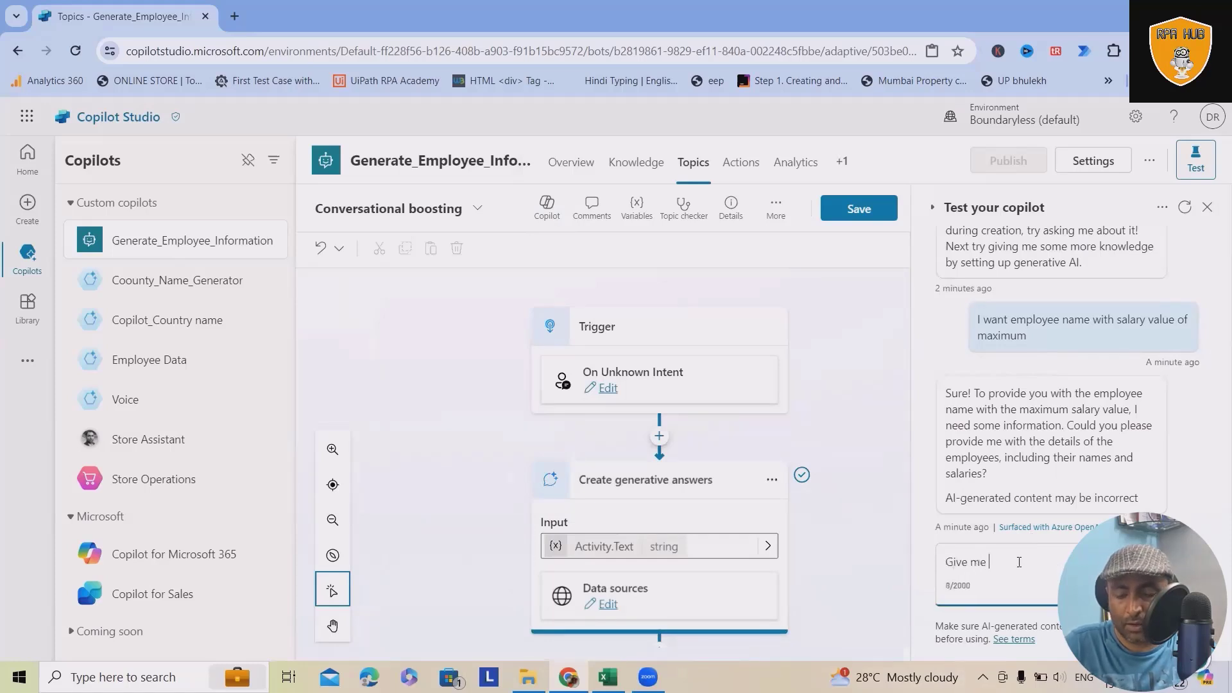
text(Employee name)
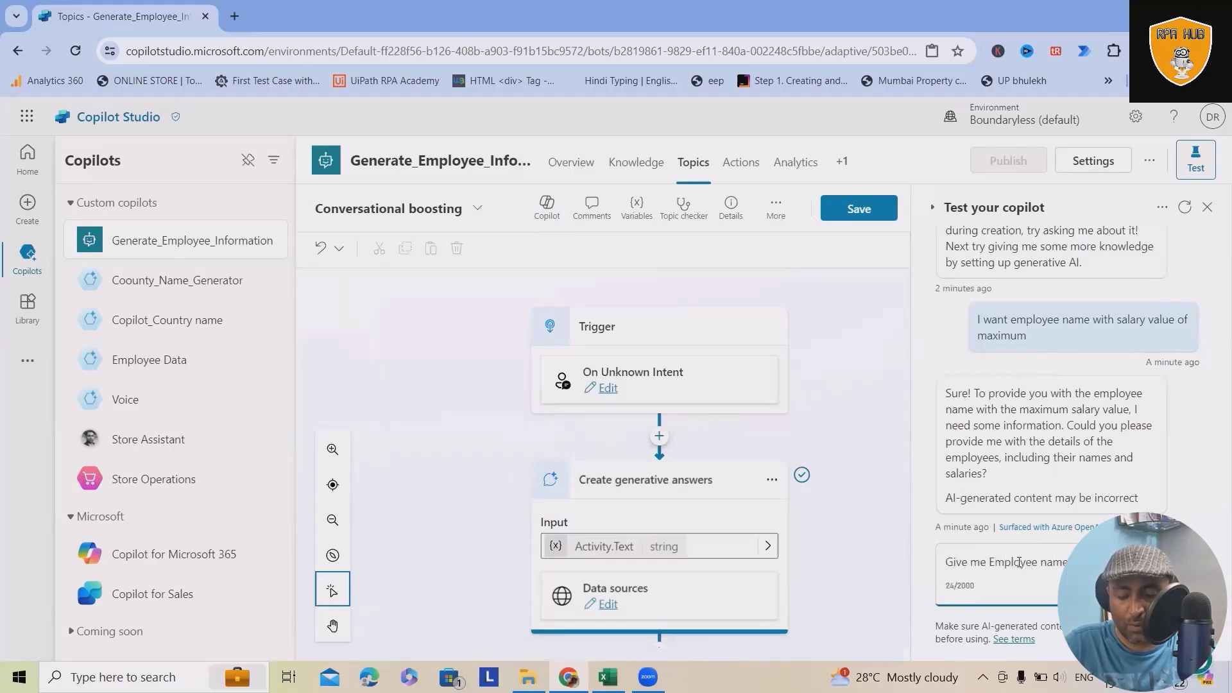
text( with salary)
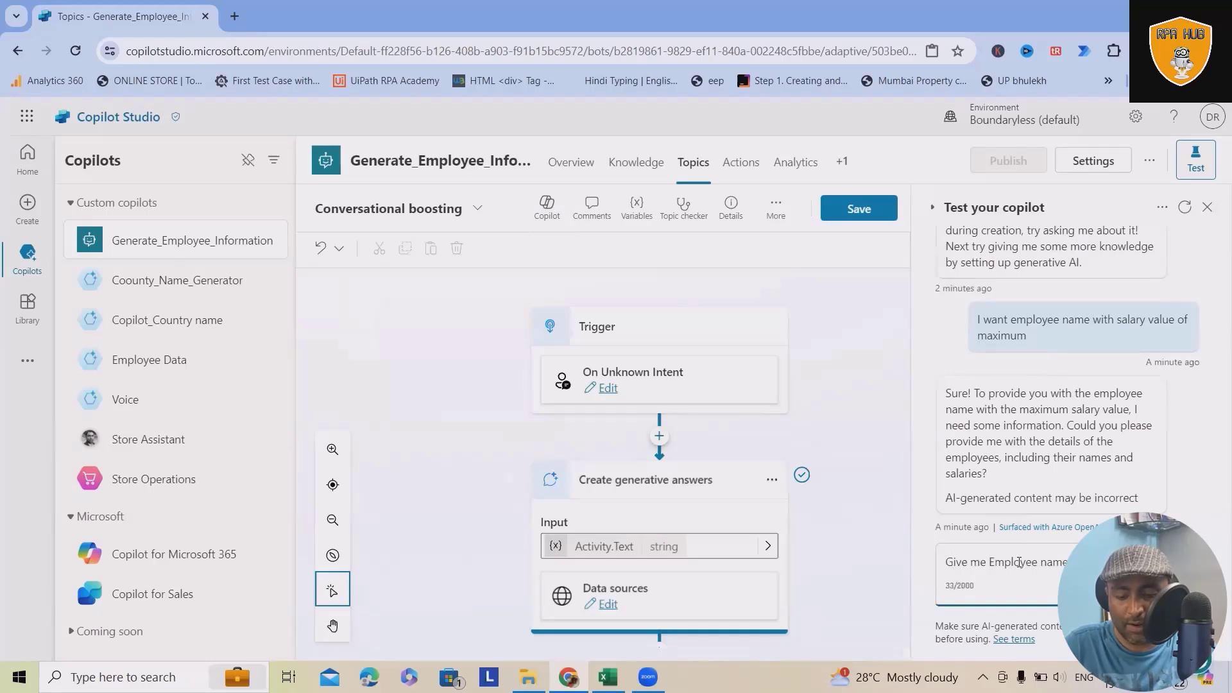
text( is maximum)
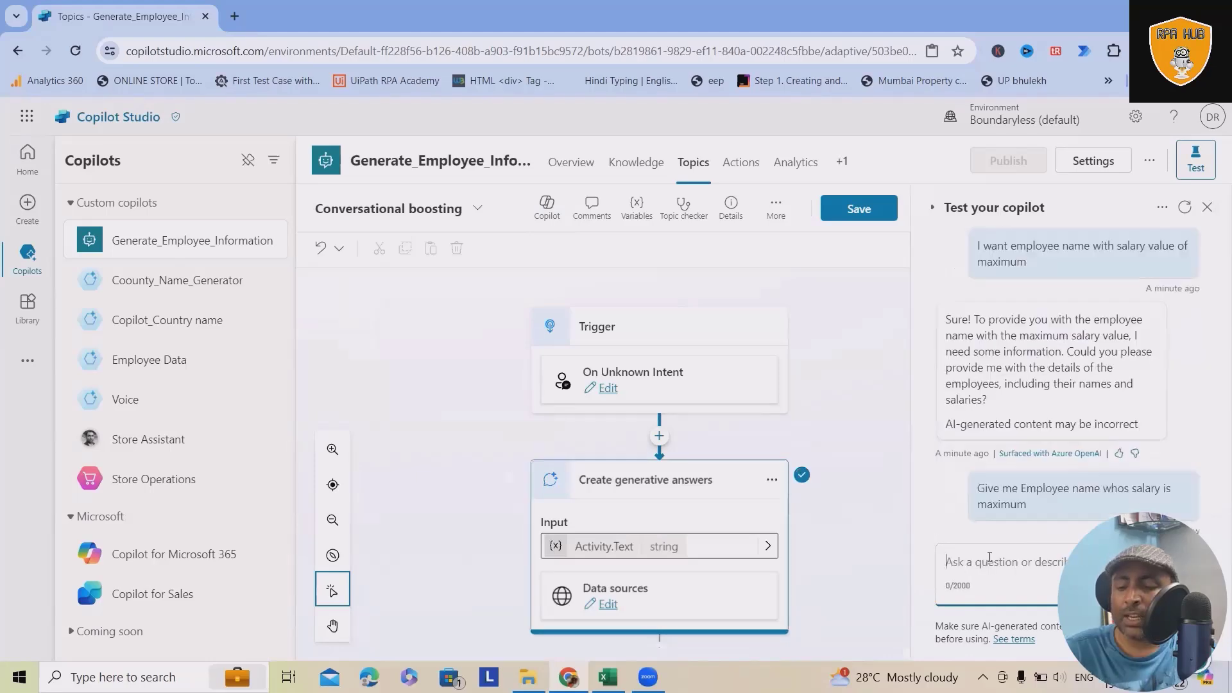
key(Return)
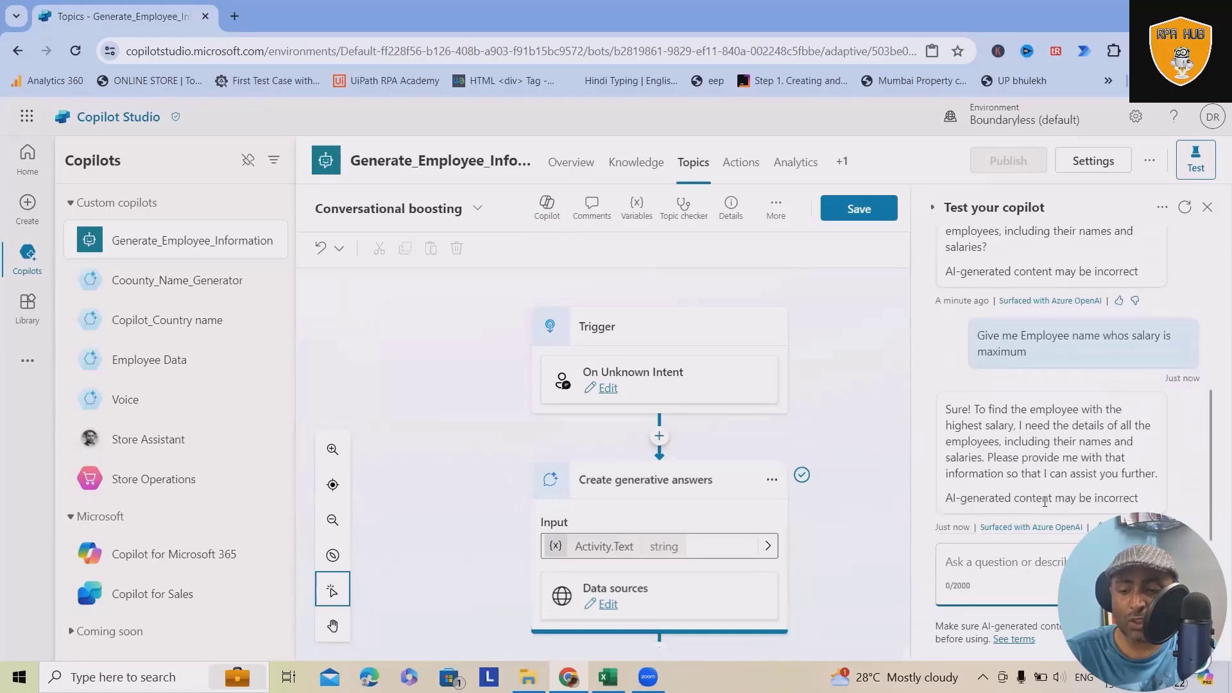
scroll(1024, 490, up, 4)
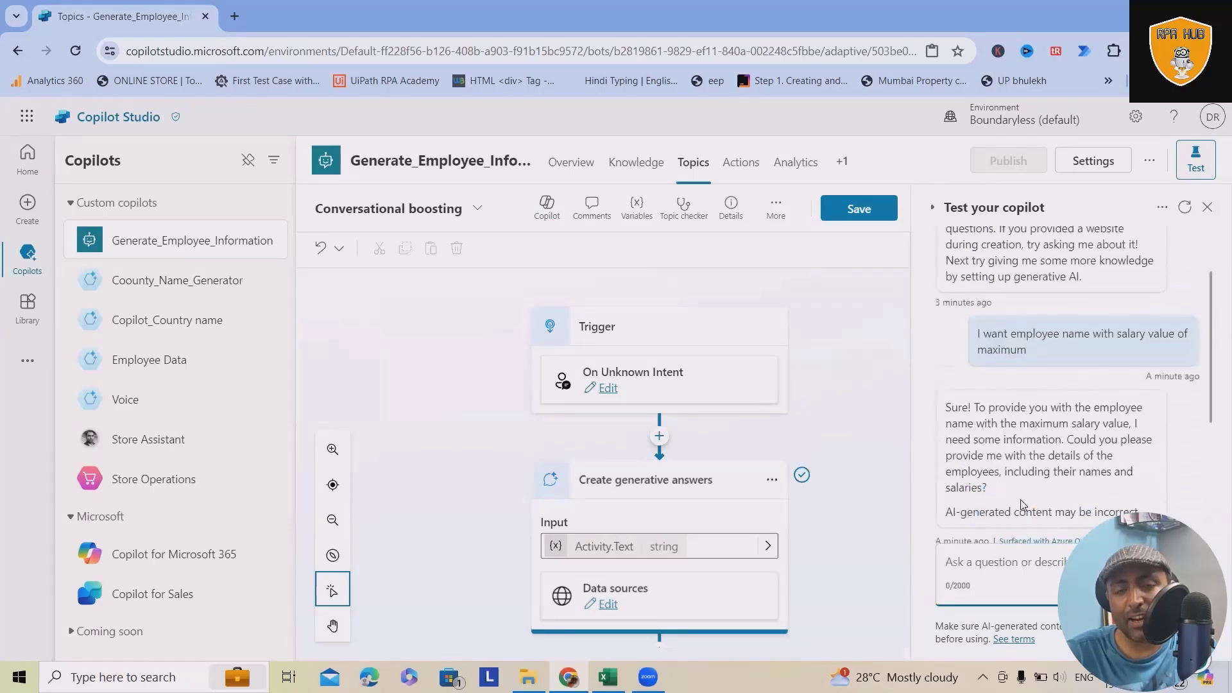
scroll(1070, 510, down, 4)
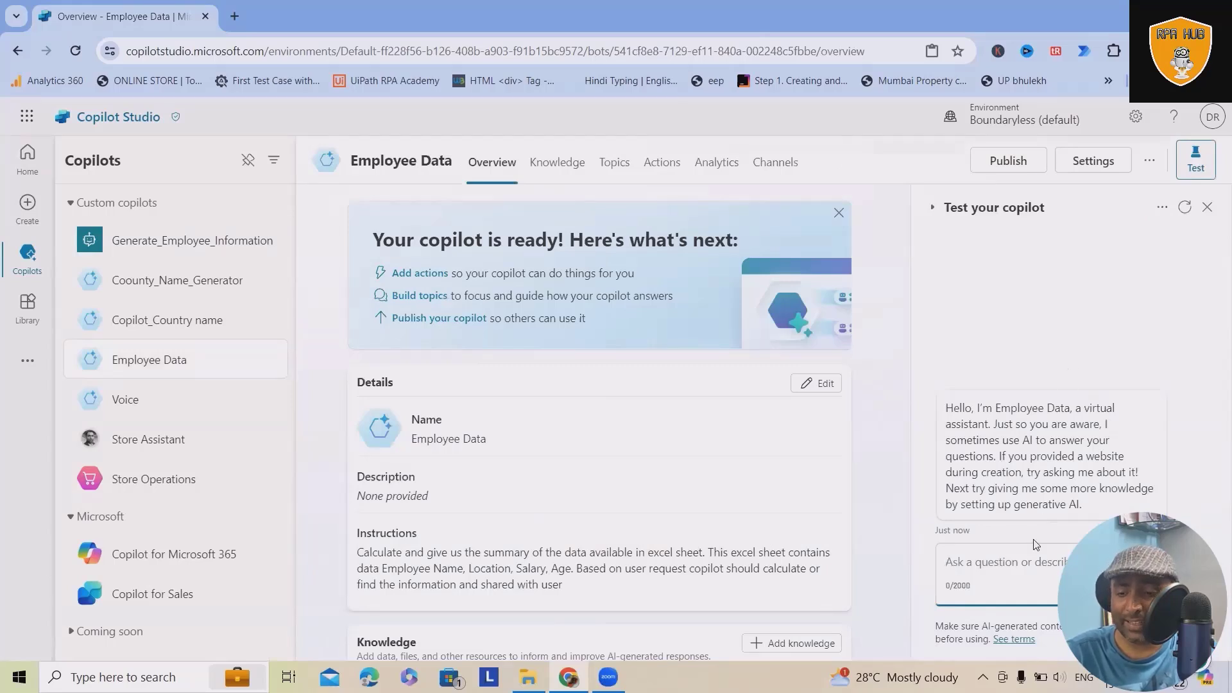
Step: Ask the Employee Data copilot in its test chat "Give me Employee name whos salary is maximum"
text(Give me Emplo)
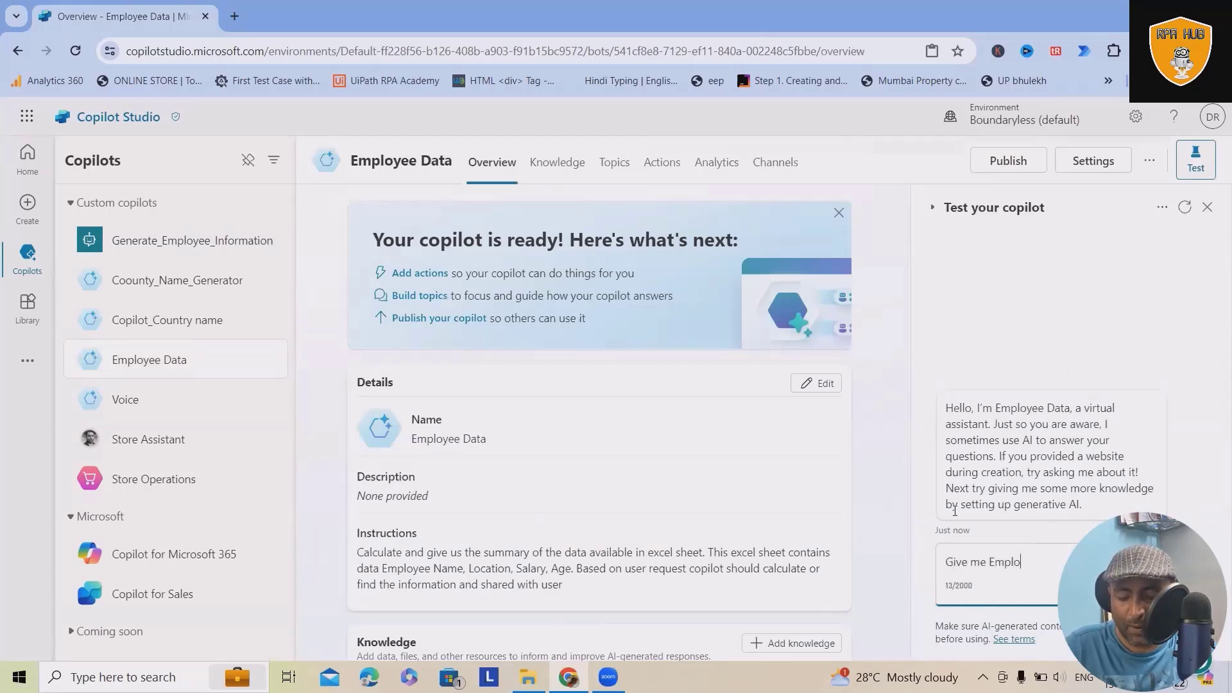
text(yee namewhose salary i)
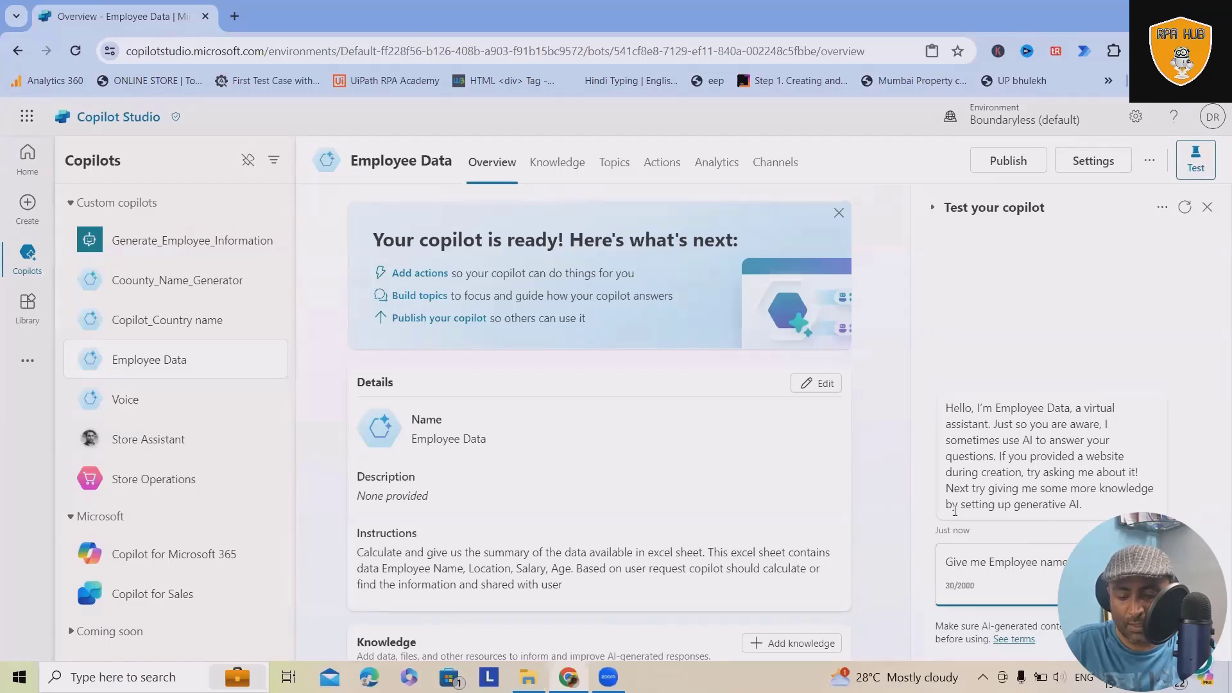
text(s m)
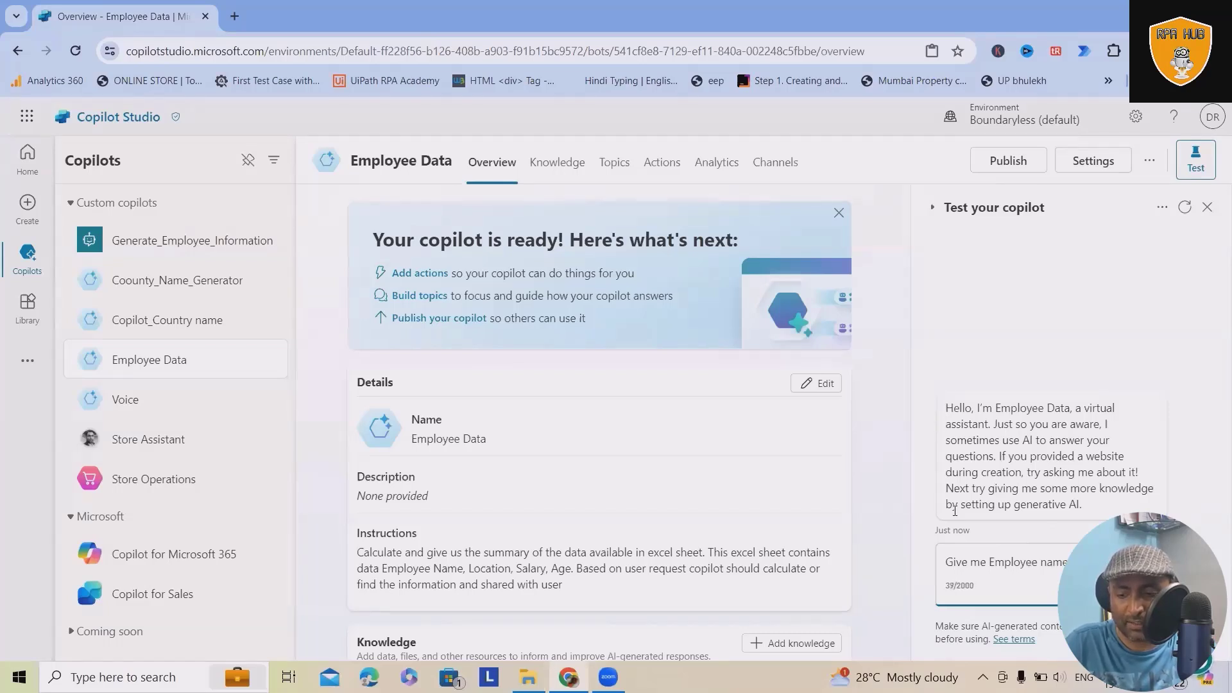
text(ximum)
key(Return)
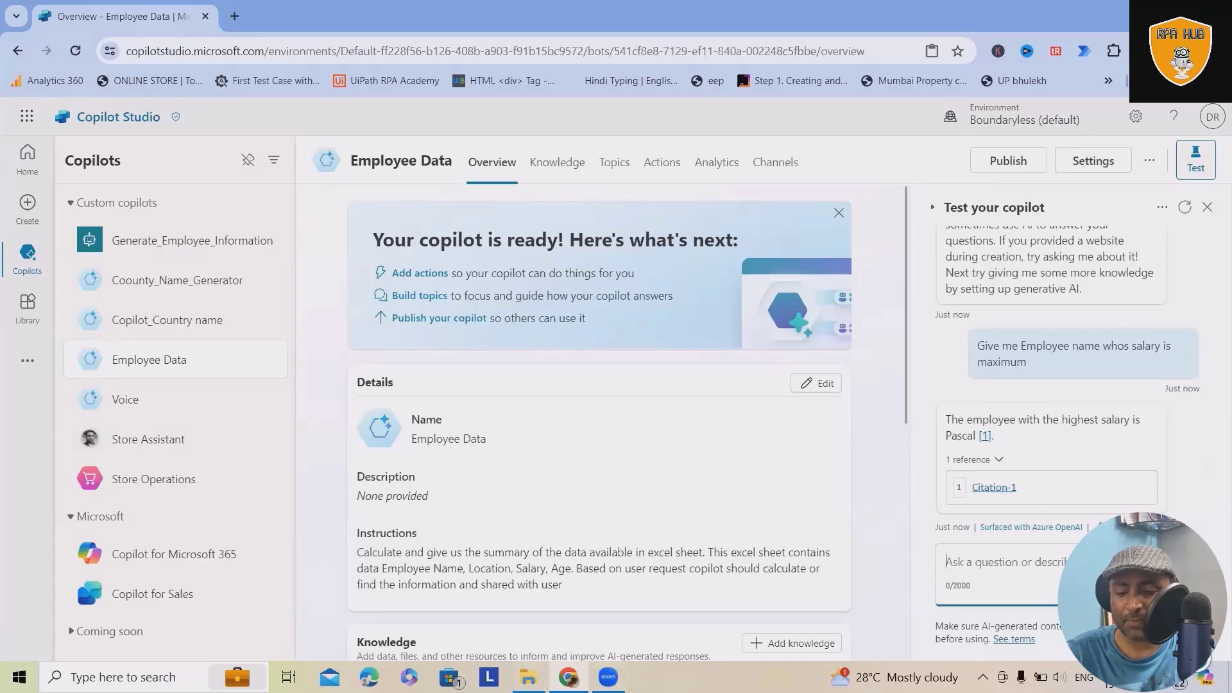
Step: Check the answered employee's row and salary in the Employee_Data CSV in Excel, and return to Copilot Studio in Chrome
click(528, 677)
double_click(834, 196)
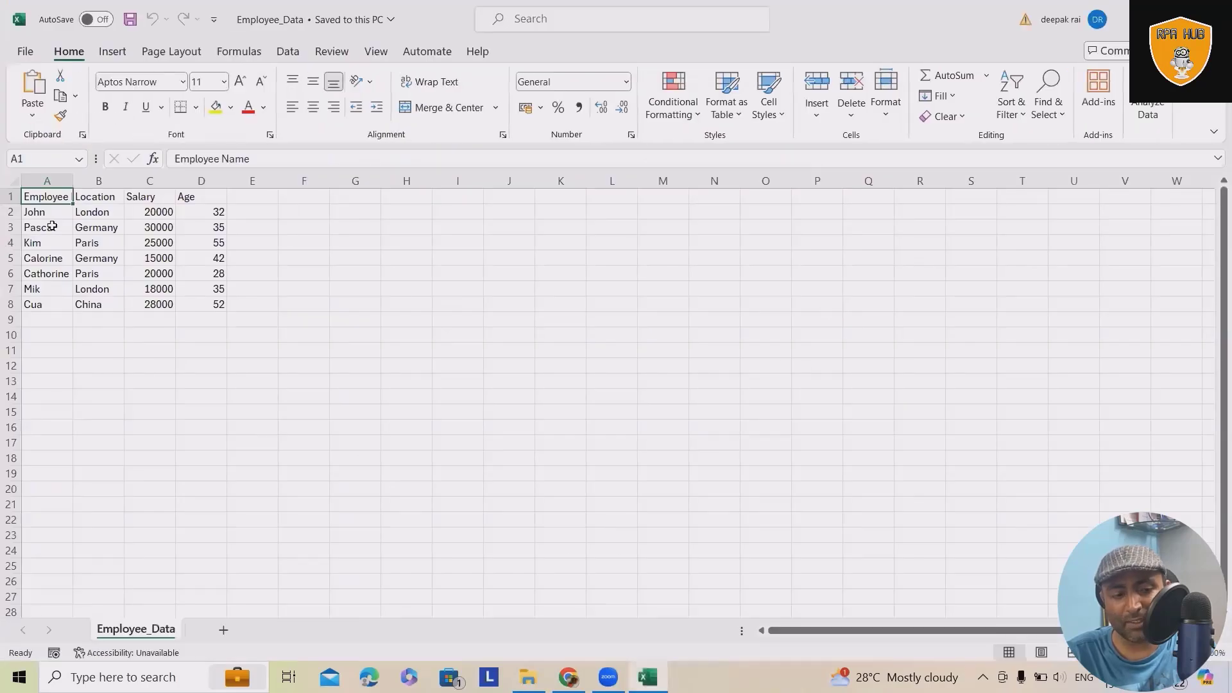
drag(49, 227, 206, 228)
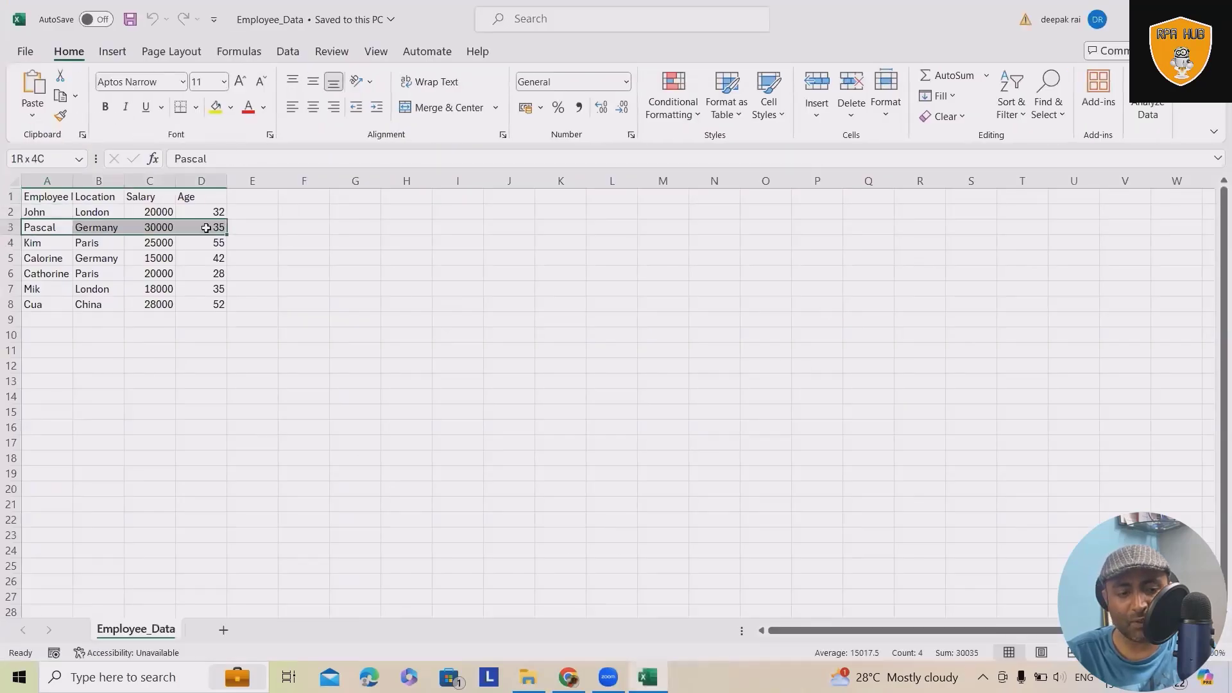
click(133, 228)
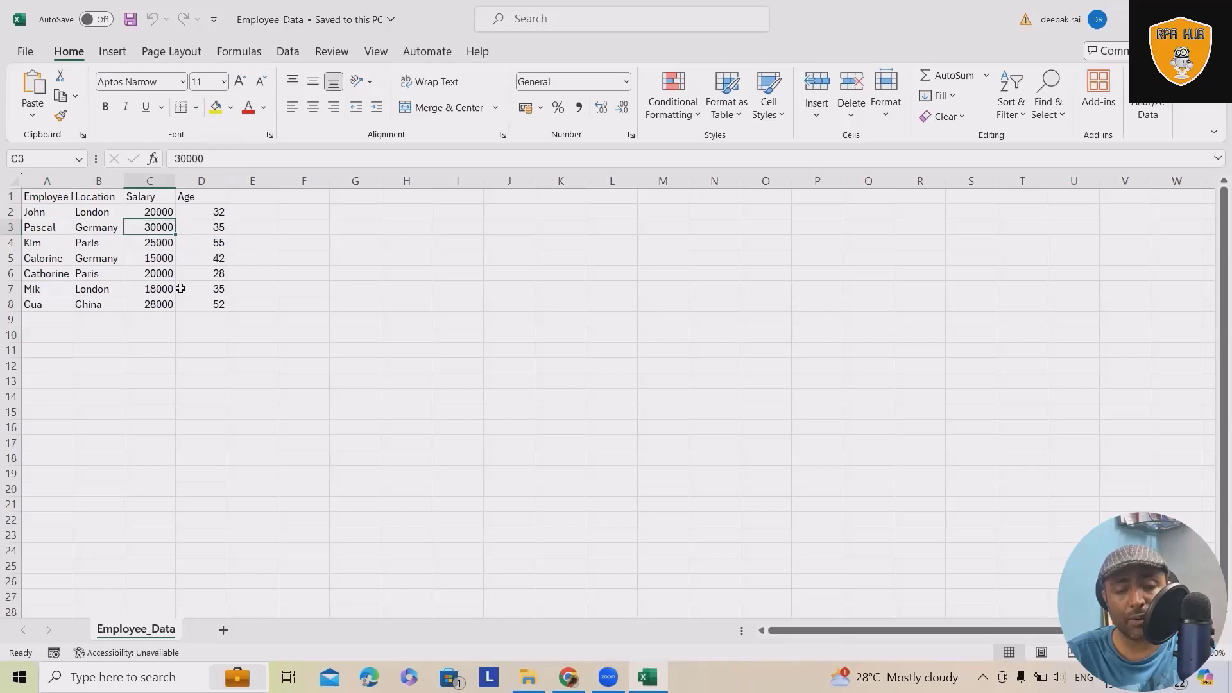
key(alt+F4)
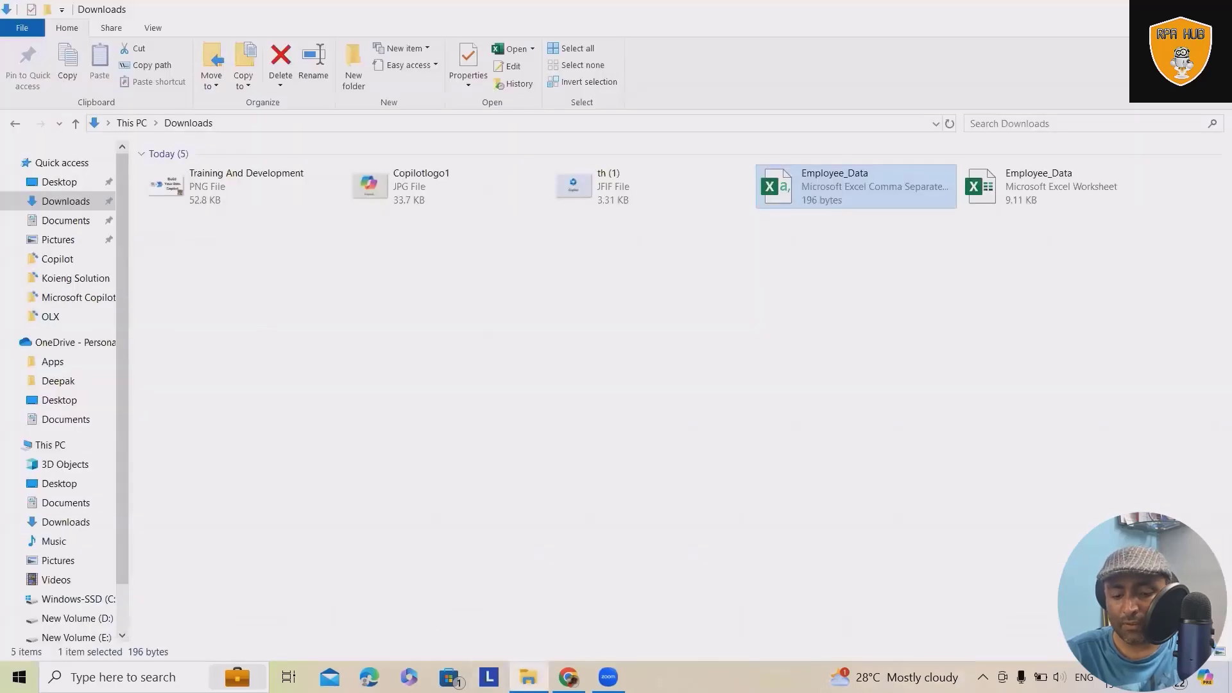
click(568, 677)
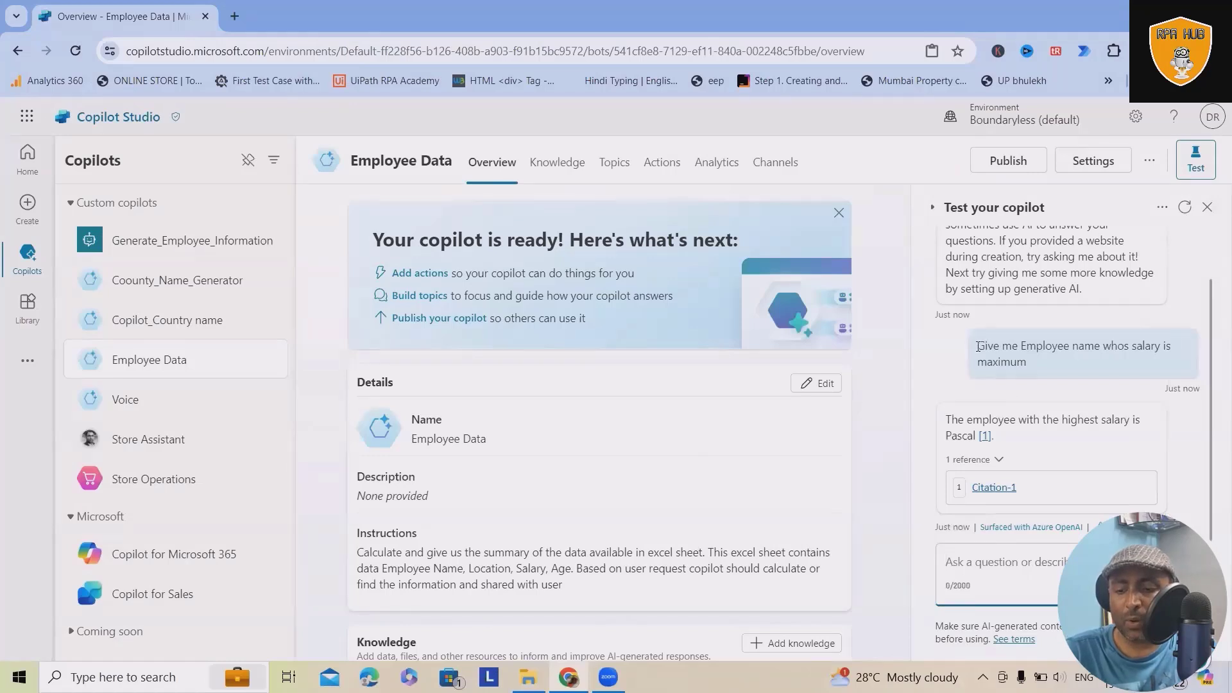
Step: Ask the Employee Data copilot in its test chat "Give me Employee name whos salary is minimum", reusing the previous question's wording
drag(978, 347, 1175, 351)
key(ctrl+c)
key(ctrl+v)
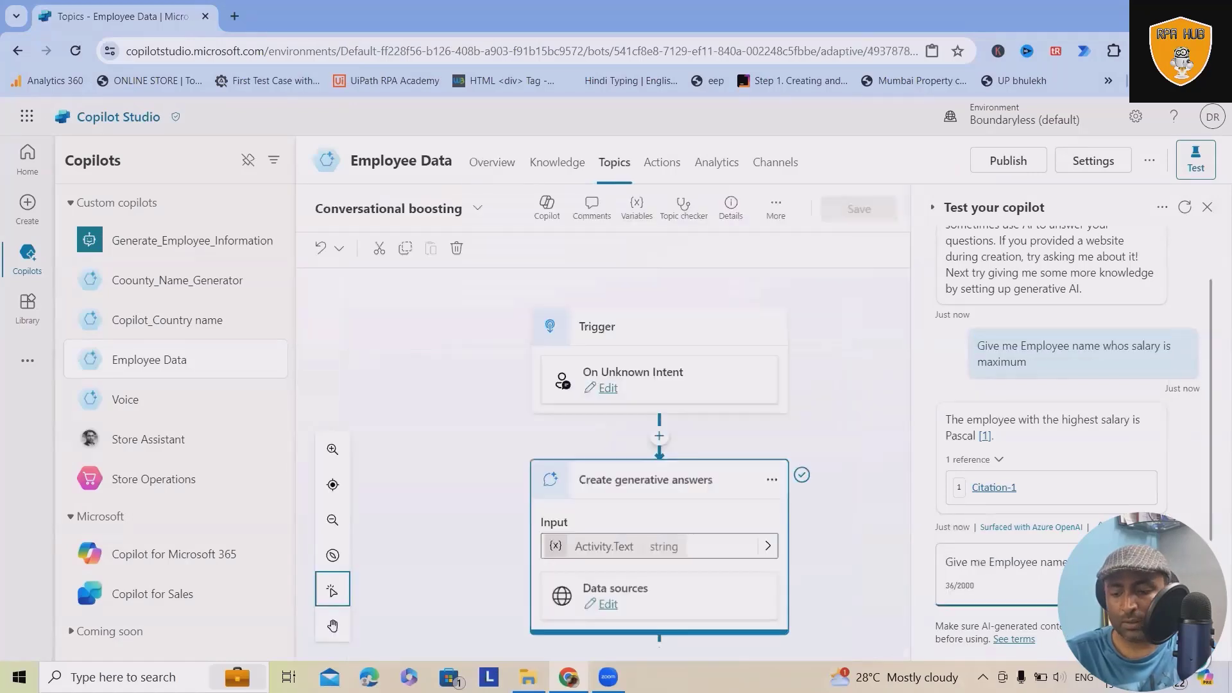
text(minimum)
key(Return)
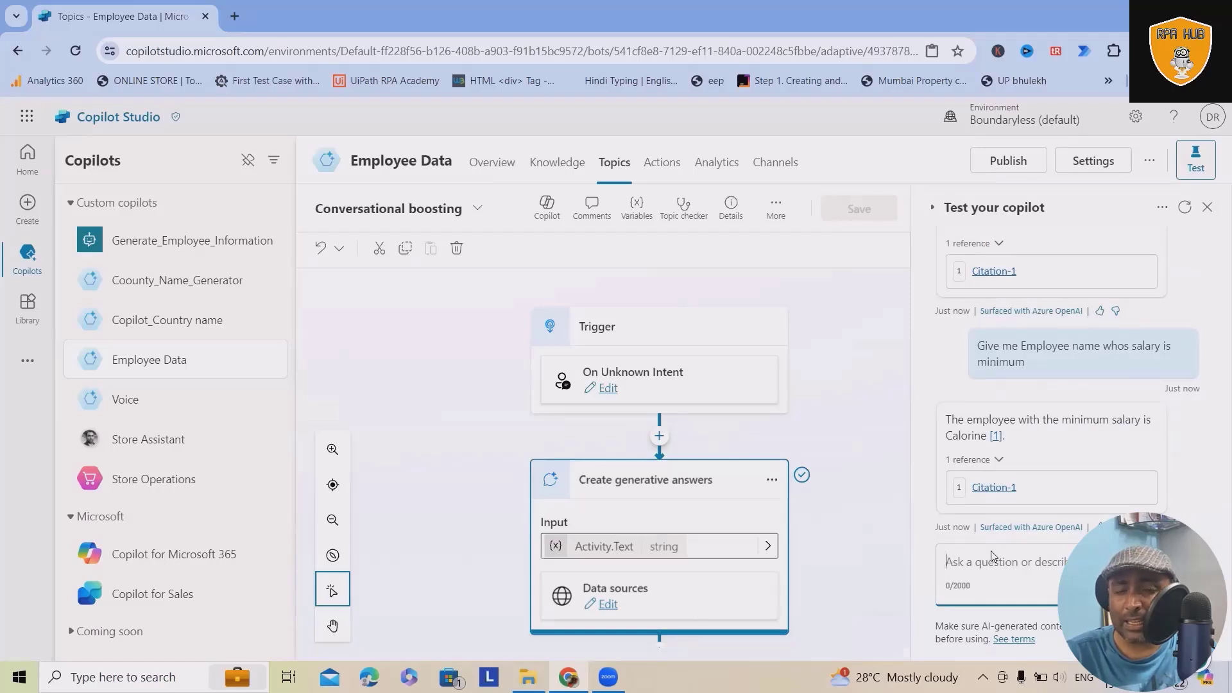
Step: Ask the Employee Data copilot in its test chat "Give me Employee name who is much younger in my team"
text(Give me Employee )
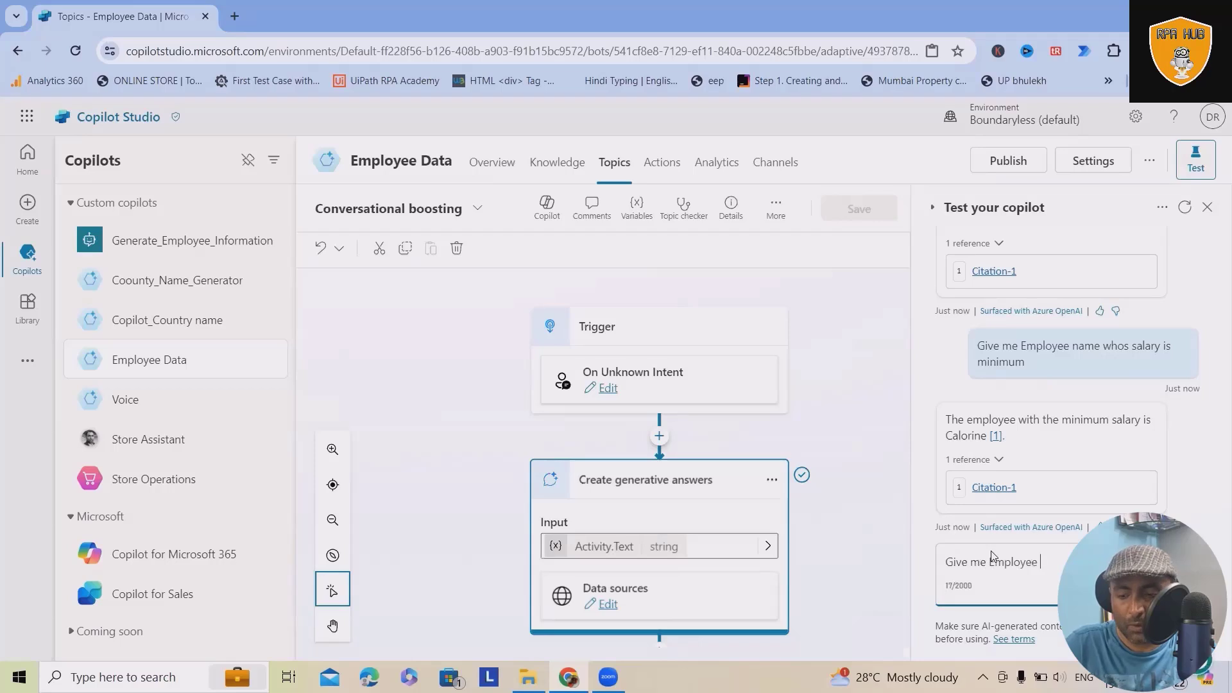
text(name)
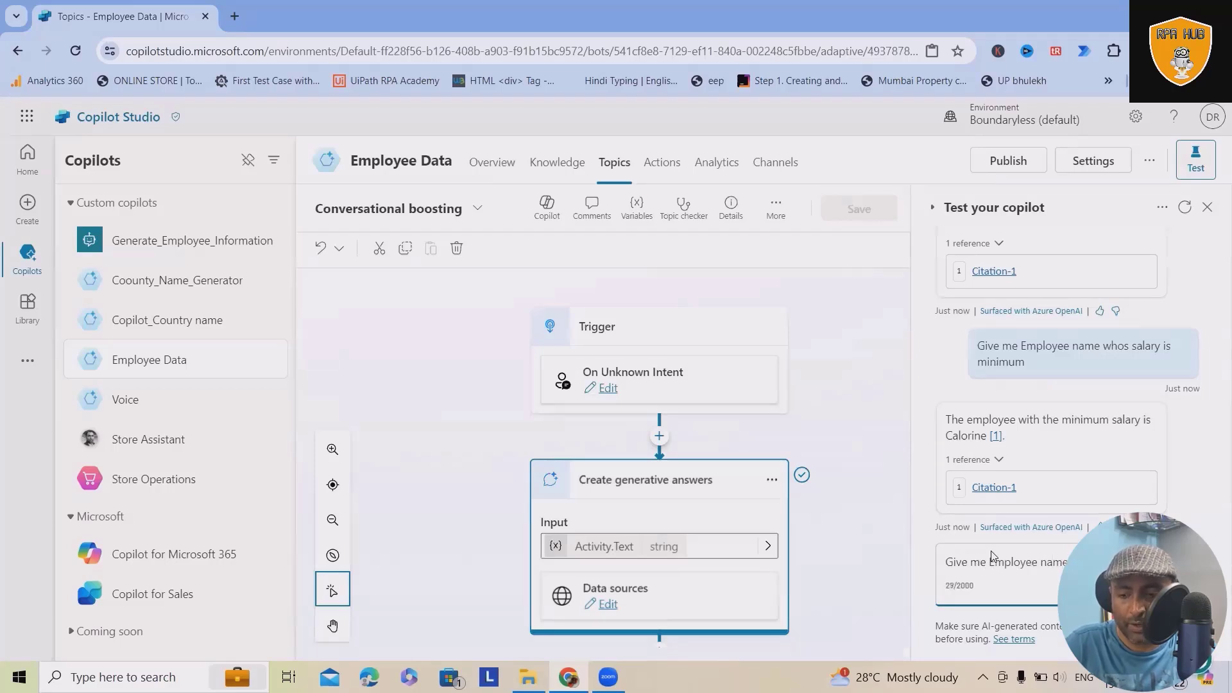
text( whos salary )
text(s maximum my te)
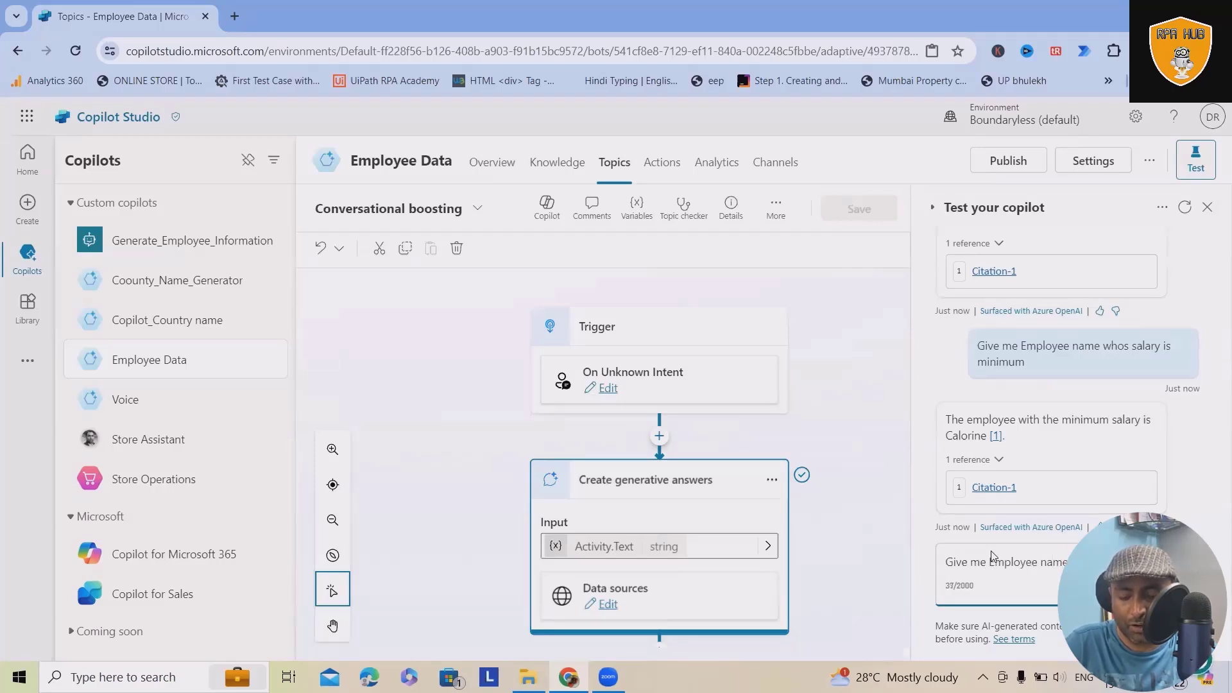
text(am)
key(Return)
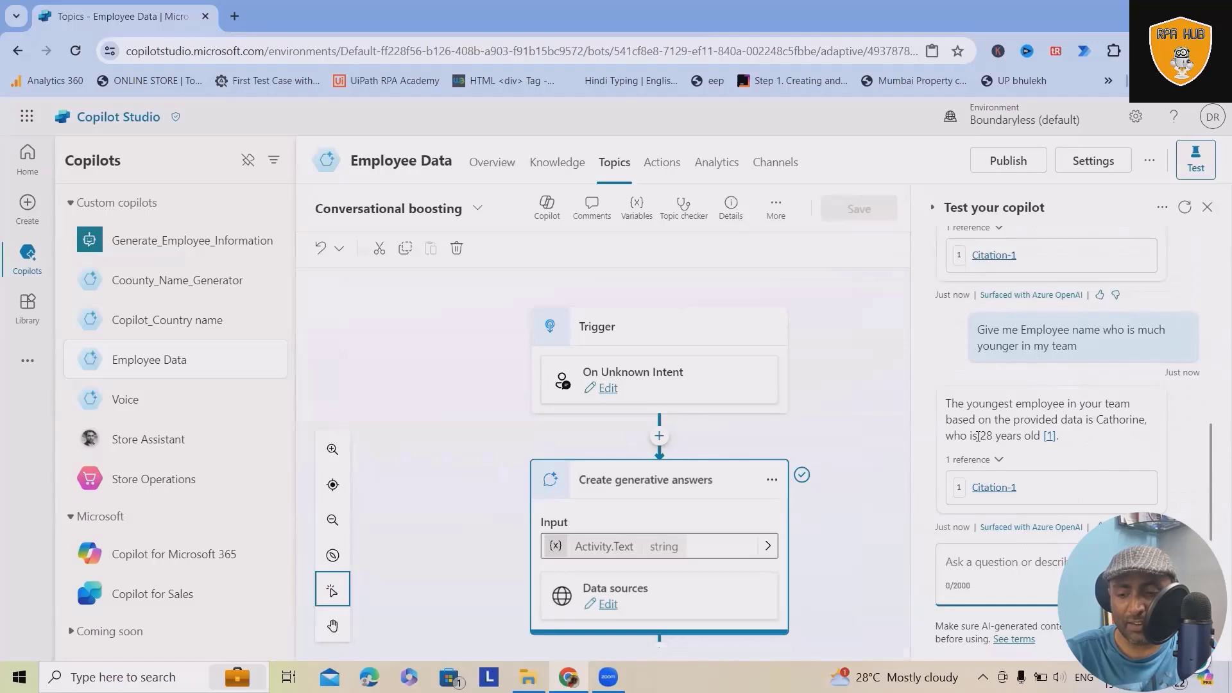
Step: Check the answered age against that employee's row and the Age column of Employee_Data in Excel, and return to Copilot Studio in Chrome
drag(977, 437, 1025, 436)
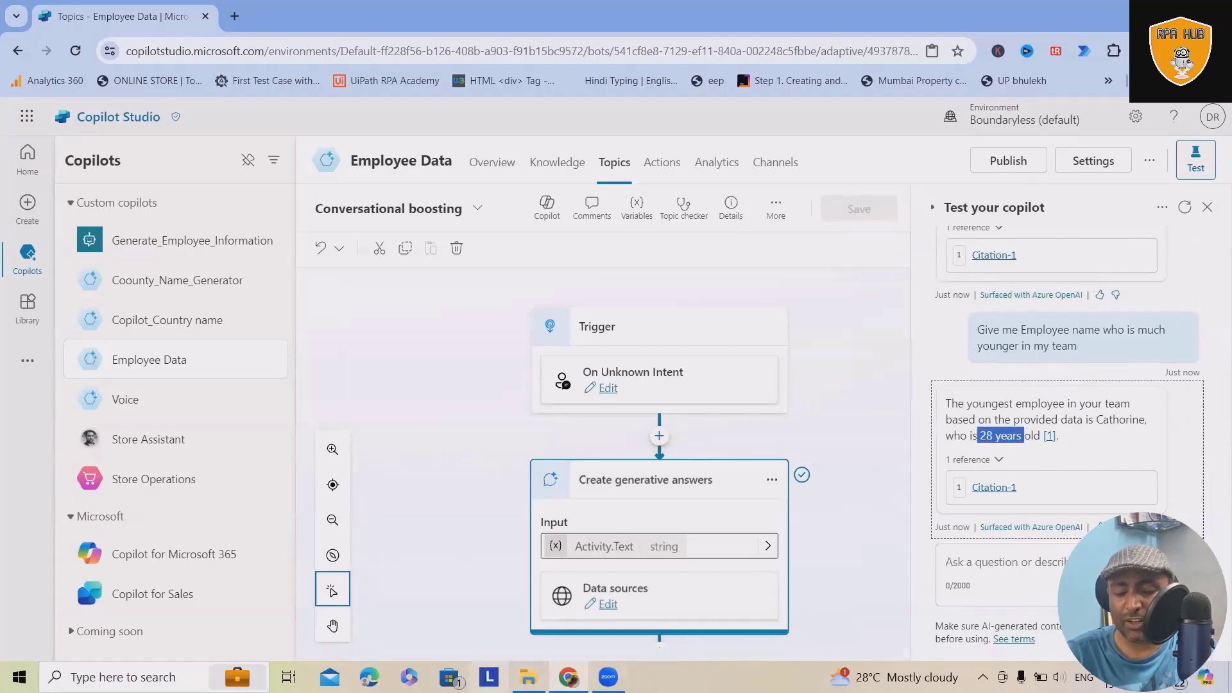
key(alt+Tab)
double_click(830, 197)
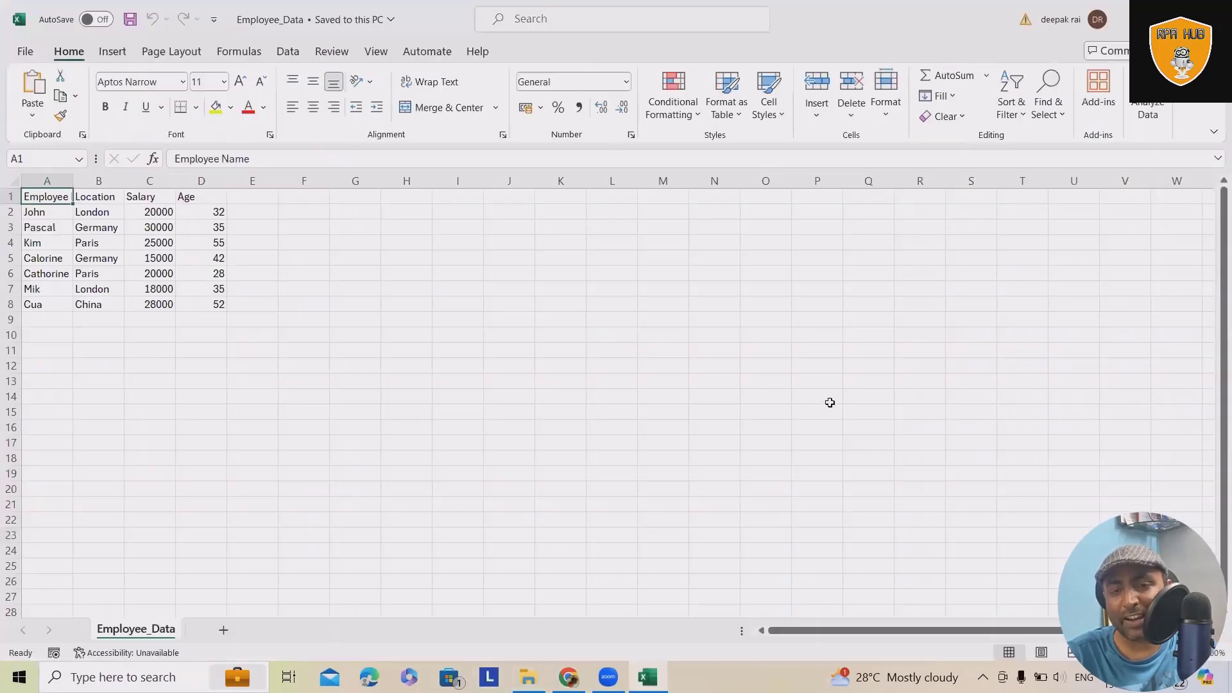
drag(43, 273, 220, 274)
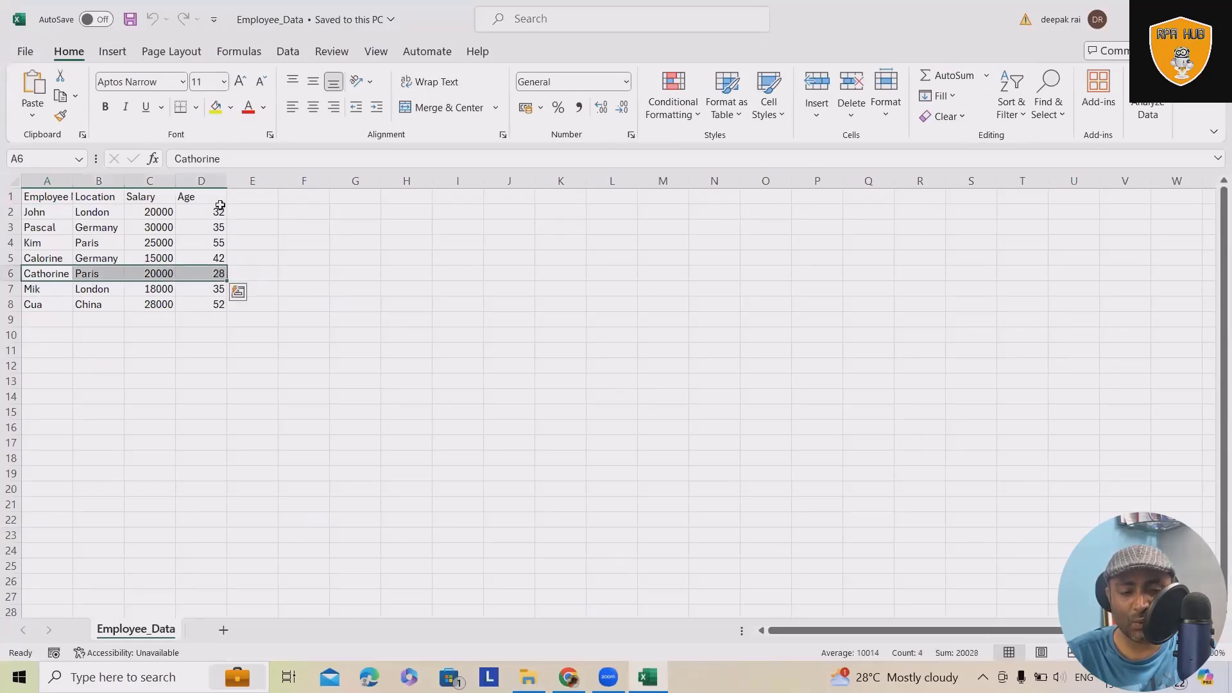
drag(220, 209, 219, 305)
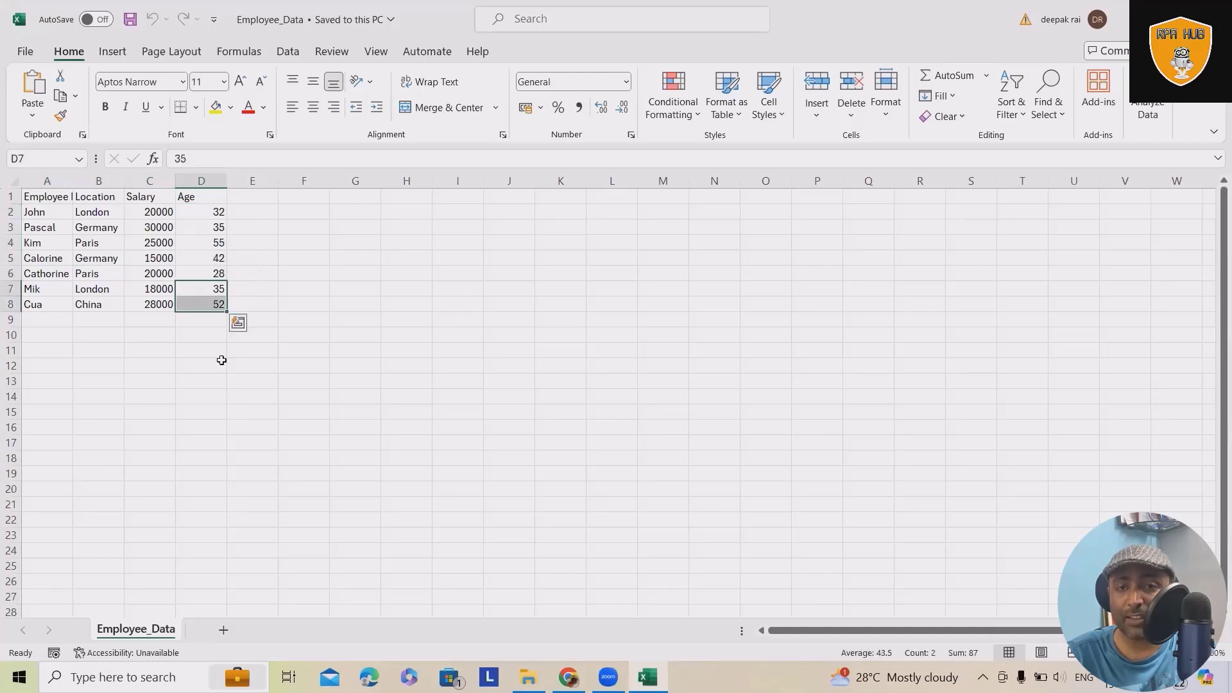
click(568, 676)
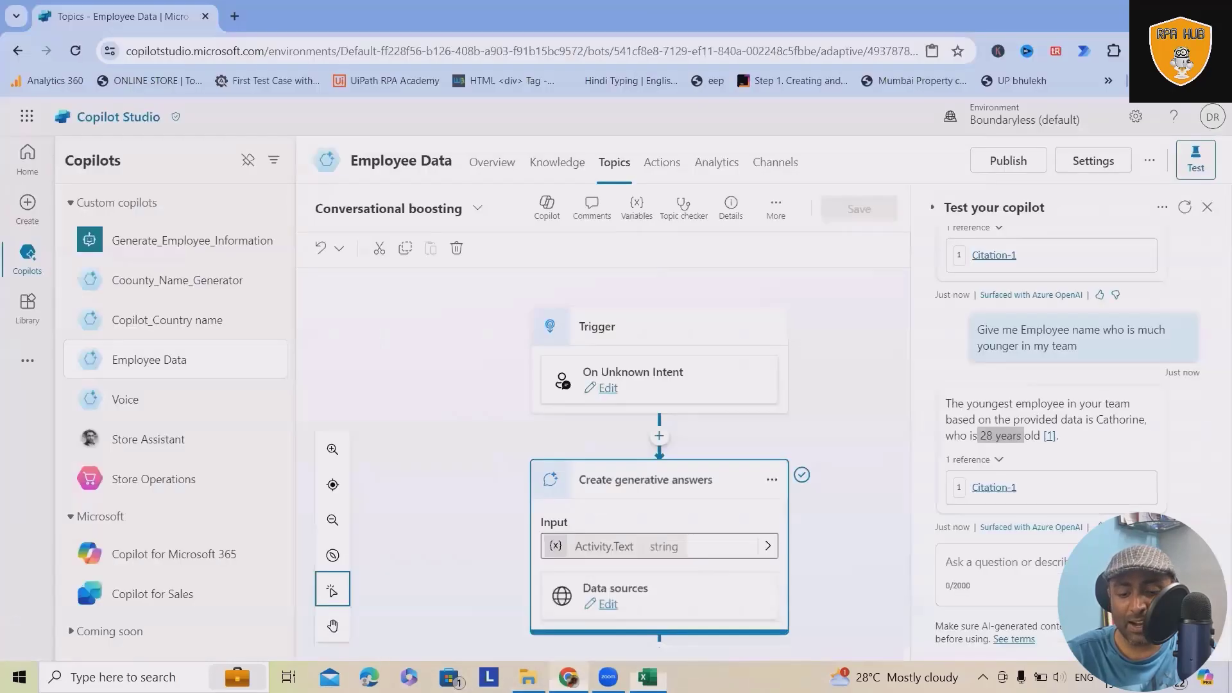